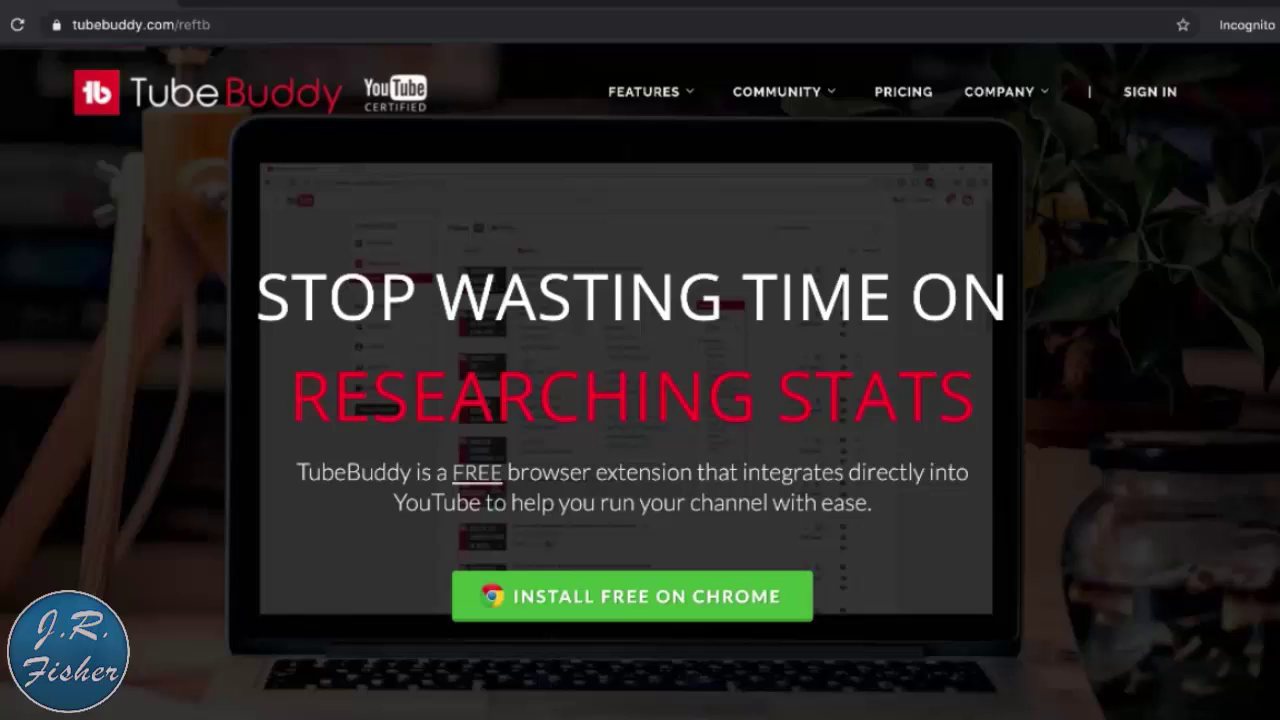
# - Switch the browser to full screen so only the TubeBuddy site shows
pyautogui.press('F11')
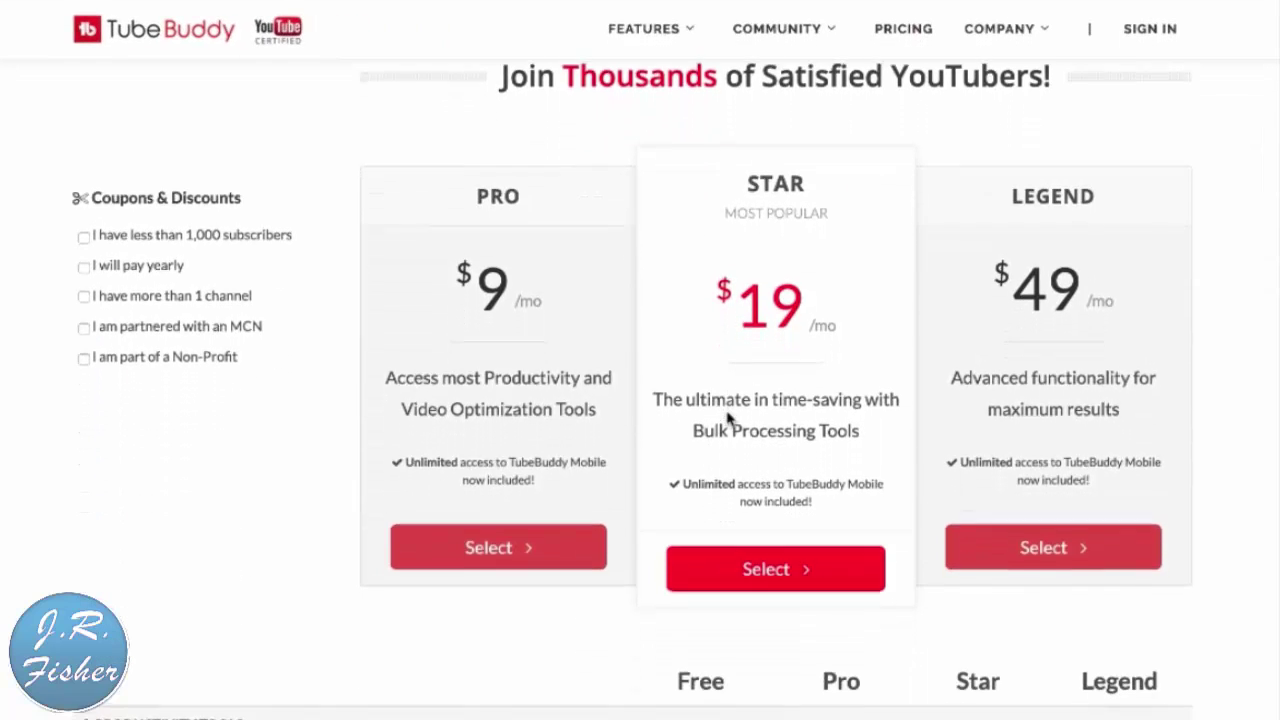
pyautogui.scroll(-3, 728, 418)
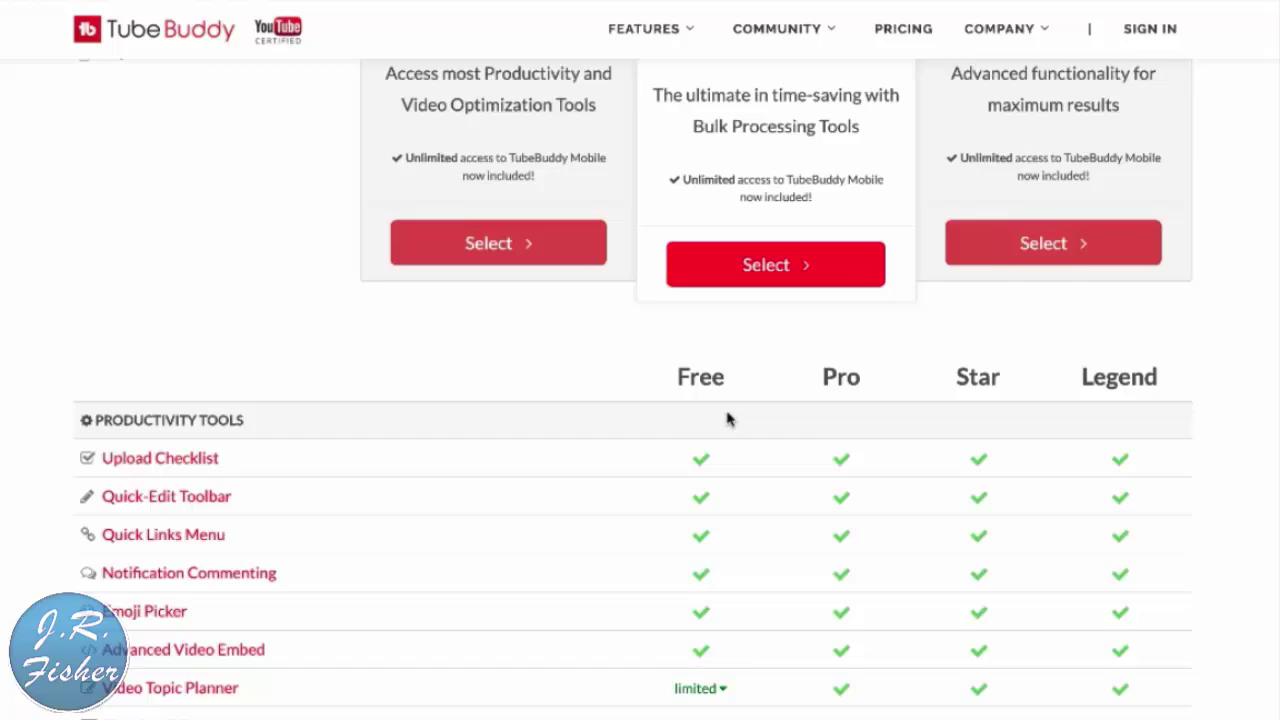
# - Scroll down the pricing page to the Productivity Tools comparison of Free, Pro, Star and Legend
pyautogui.scroll(4, 728, 418)
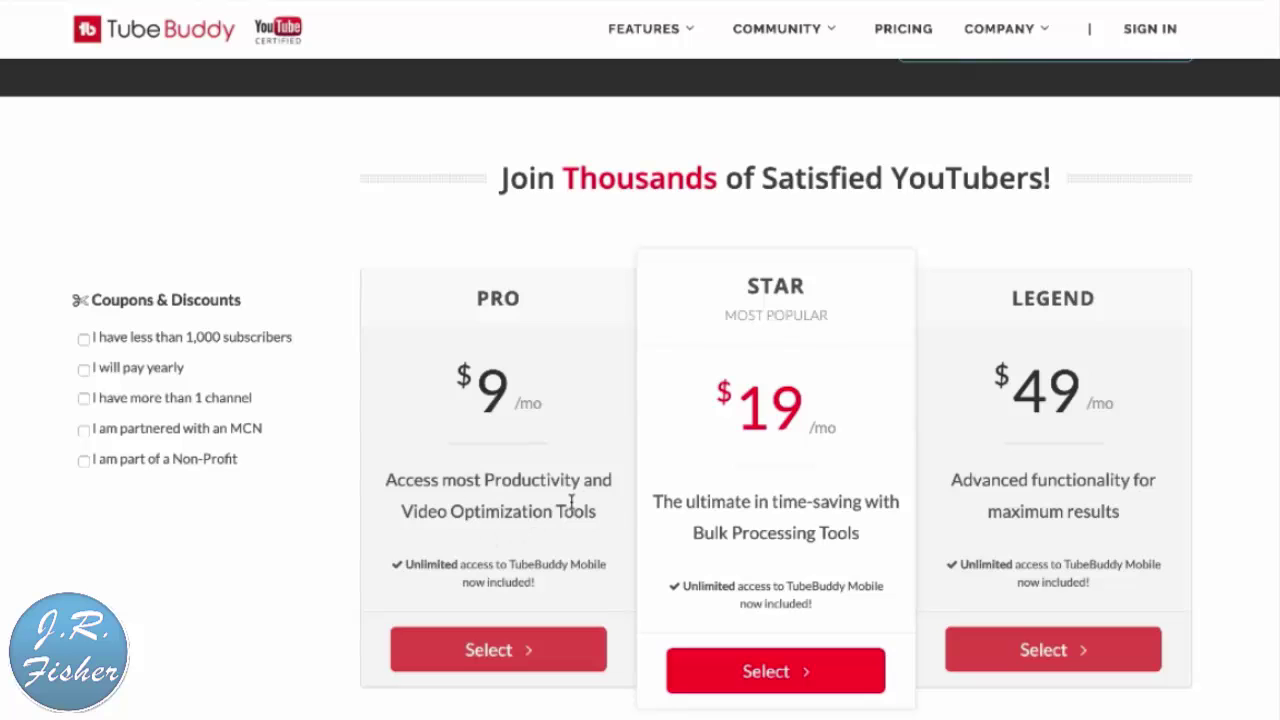
pyautogui.scroll(-3, 572, 502)
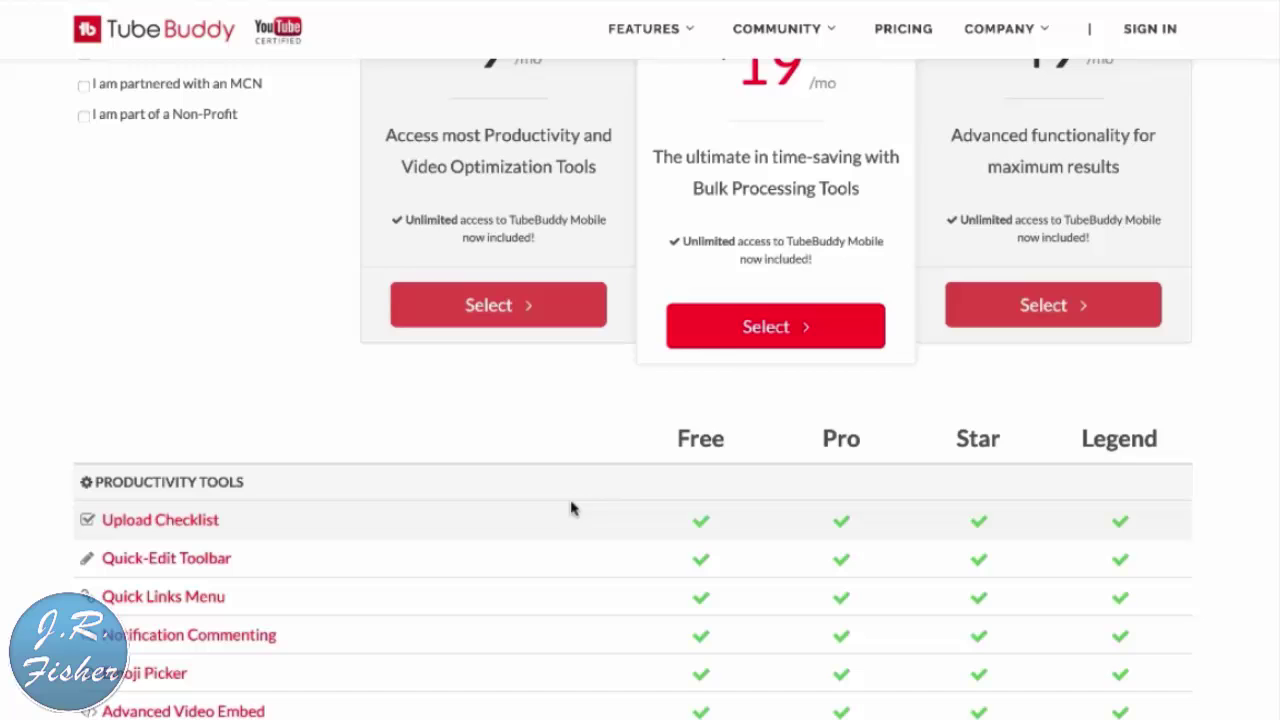
pyautogui.scroll(-1, 731, 531)
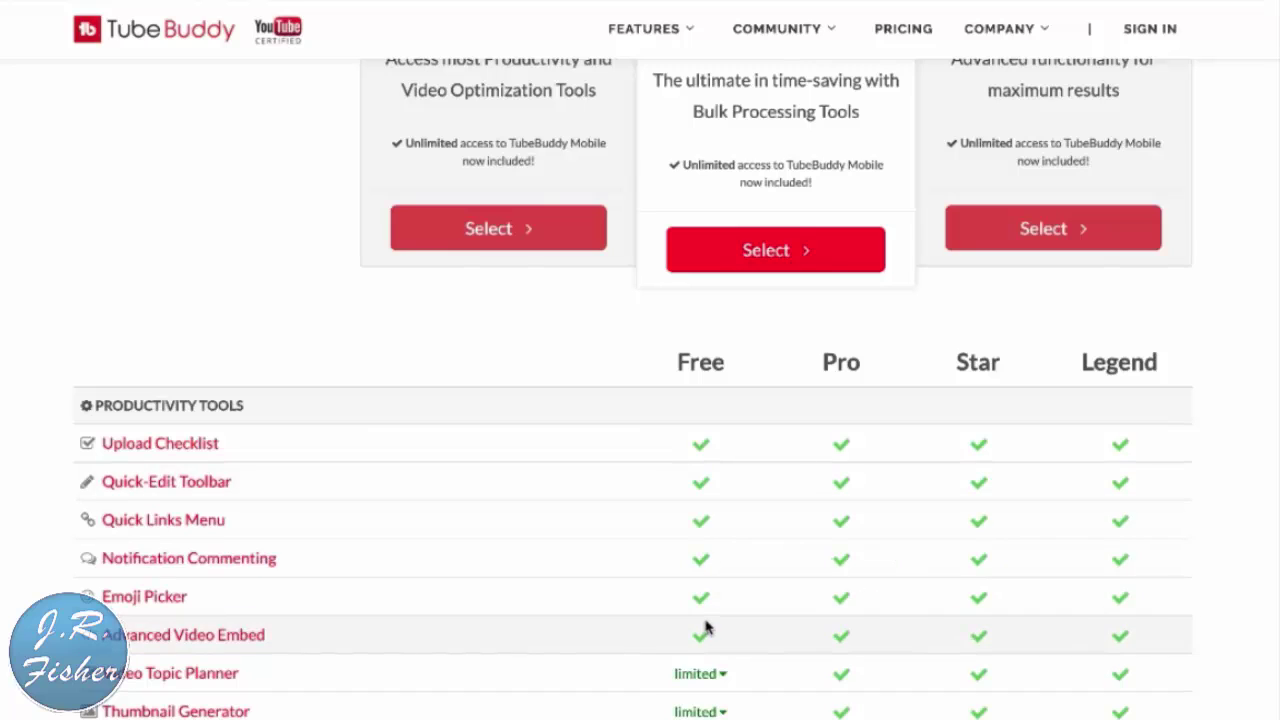
pyautogui.scroll(-1, 706, 626)
pyautogui.scroll(-1, 789, 626)
pyautogui.scroll(-1, 707, 625)
pyautogui.scroll(-1, 707, 625)
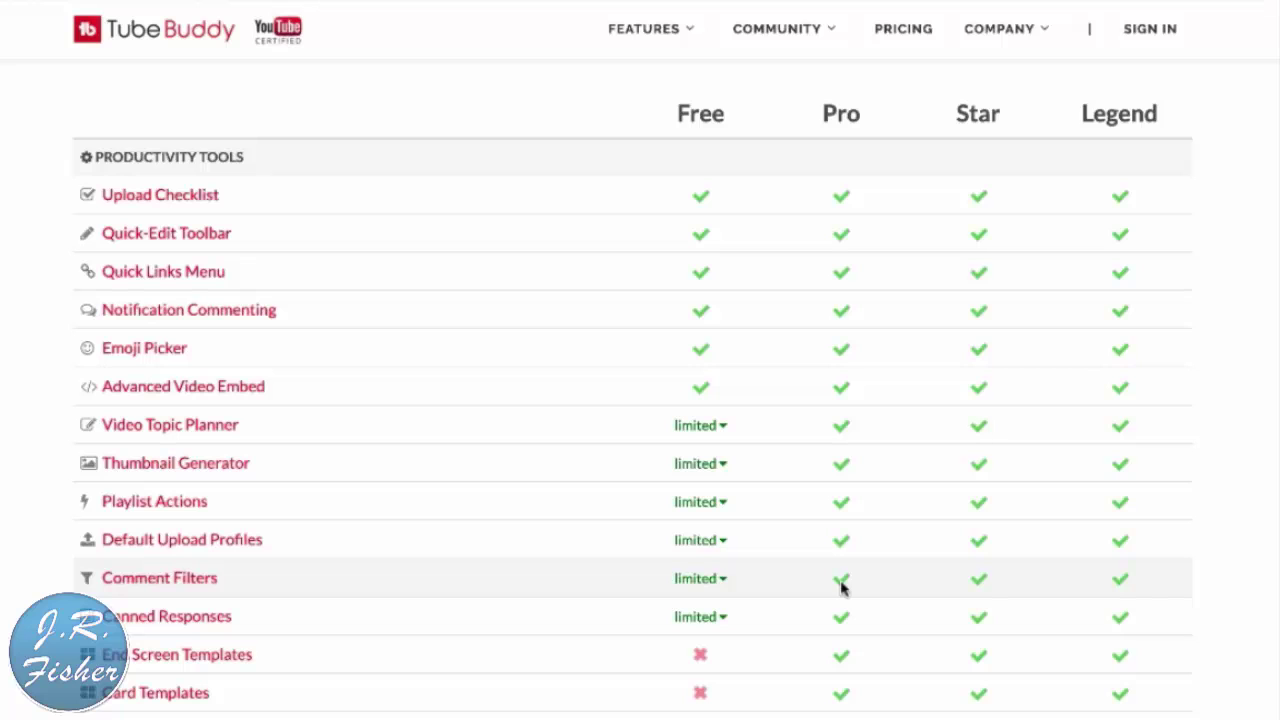
pyautogui.scroll(-1, 841, 589)
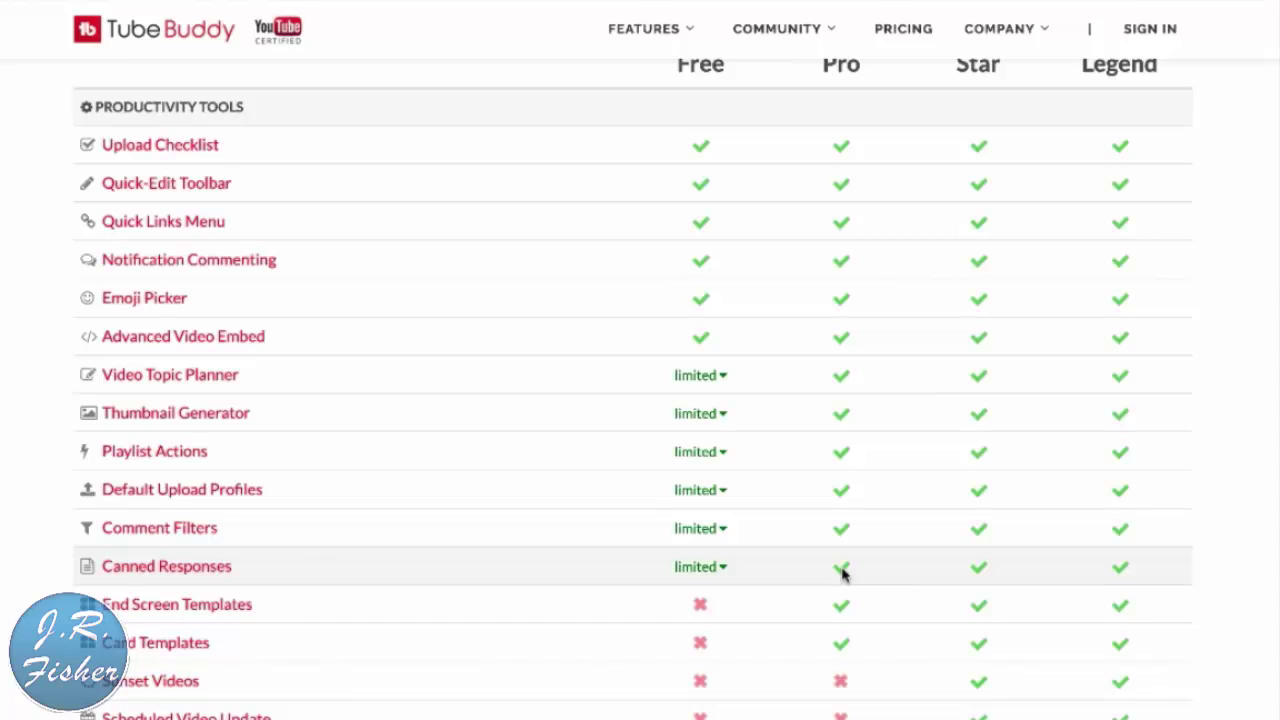
pyautogui.scroll(-1, 843, 572)
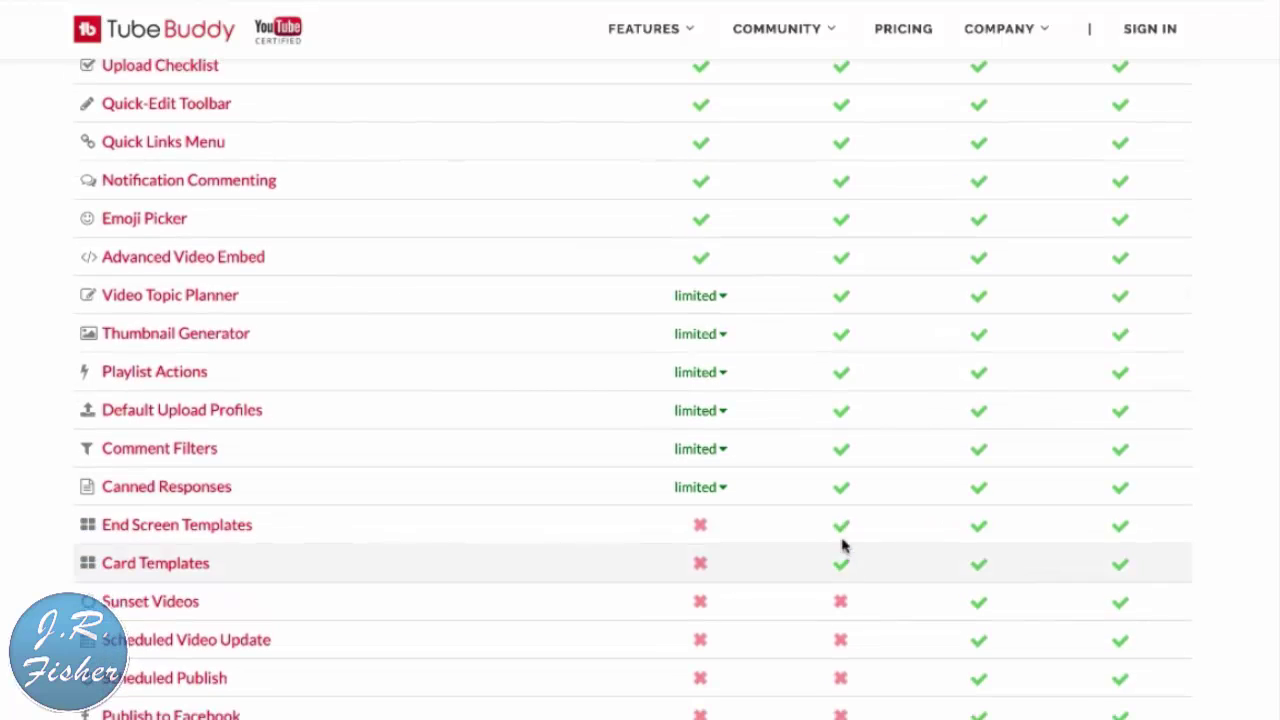
pyautogui.scroll(-1, 845, 535)
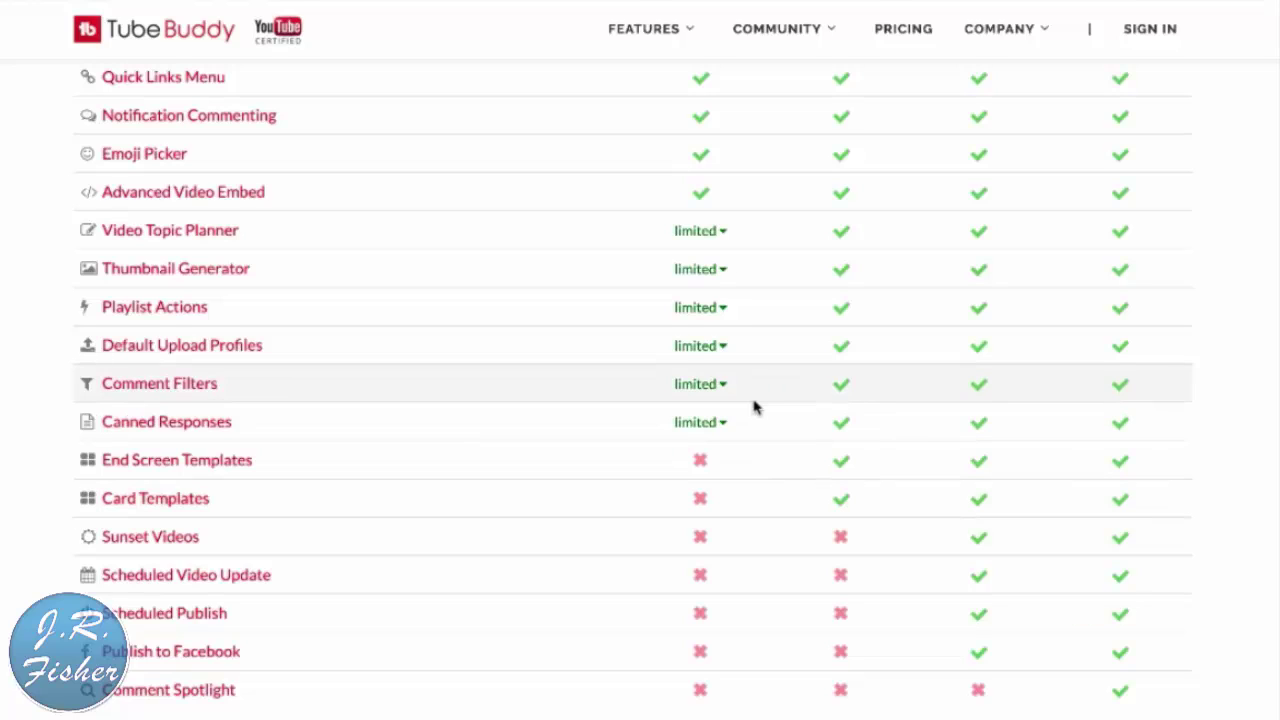
pyautogui.scroll(-1, 690, 264)
pyautogui.scroll(5, 690, 265)
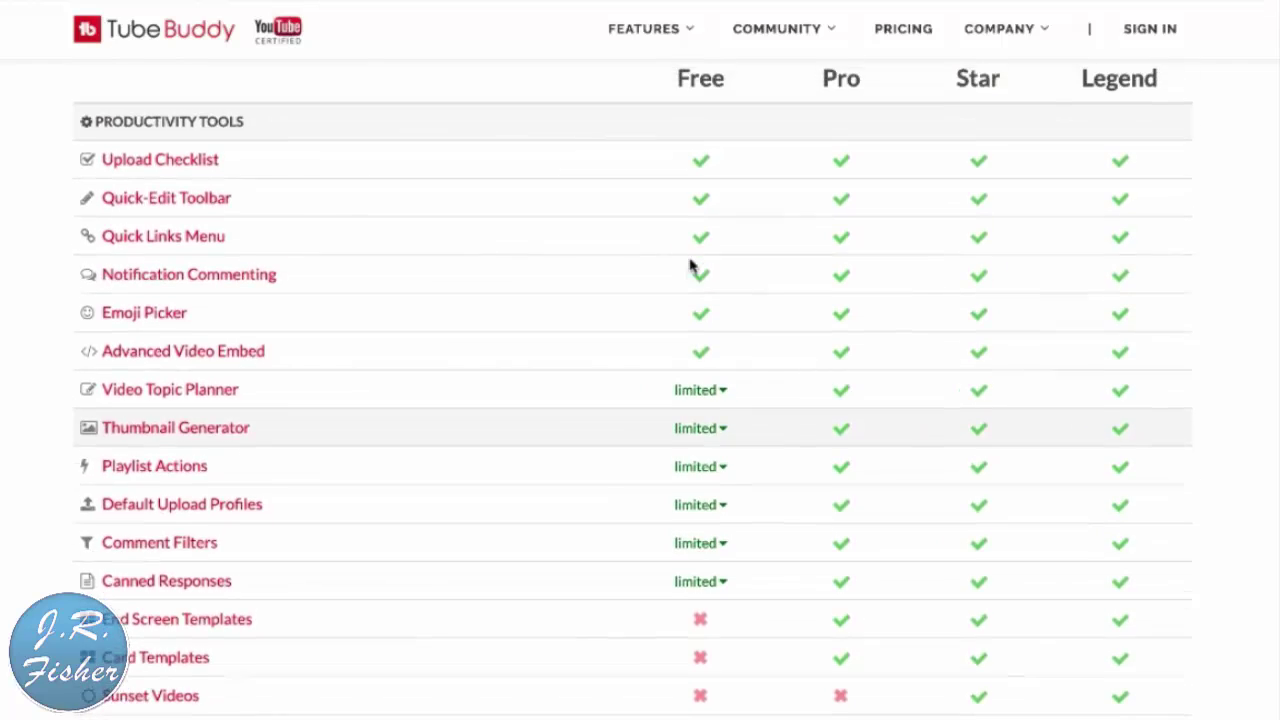
pyautogui.scroll(-1, 706, 383)
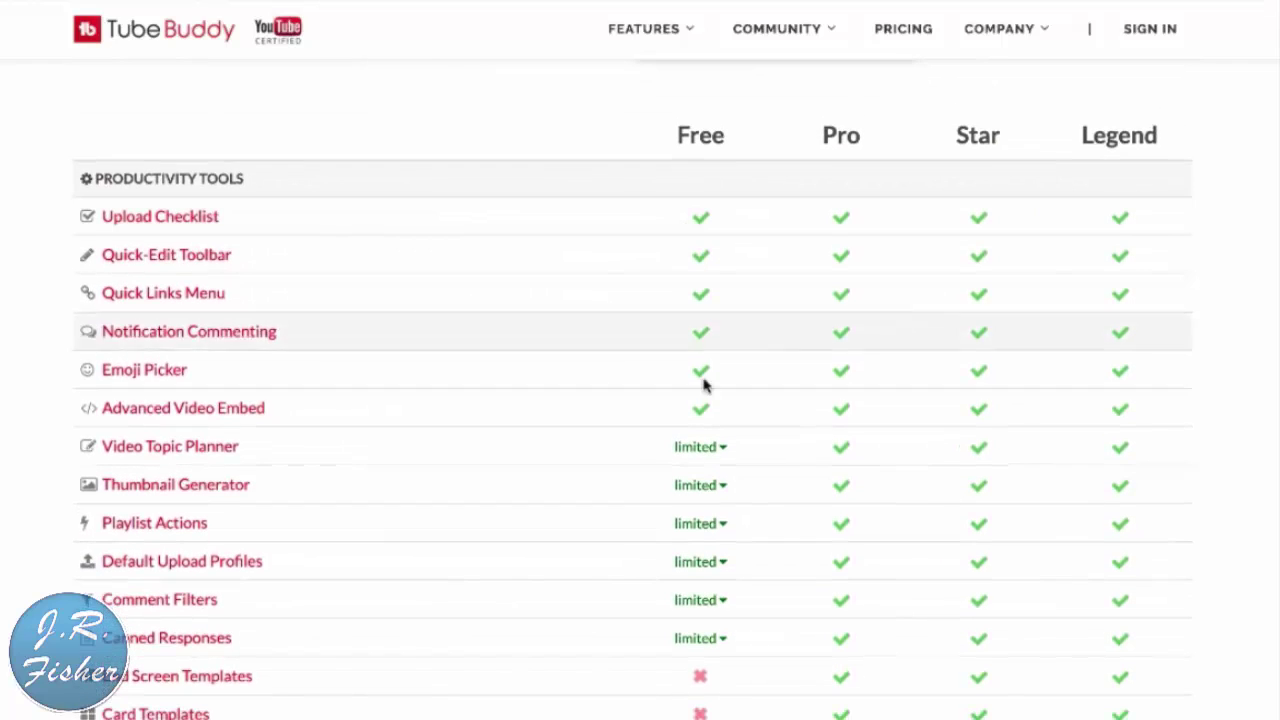
# - Expand and collapse the Free plan limits for Video Topic Planner and Thumbnail Generator
pyautogui.click(720, 449)
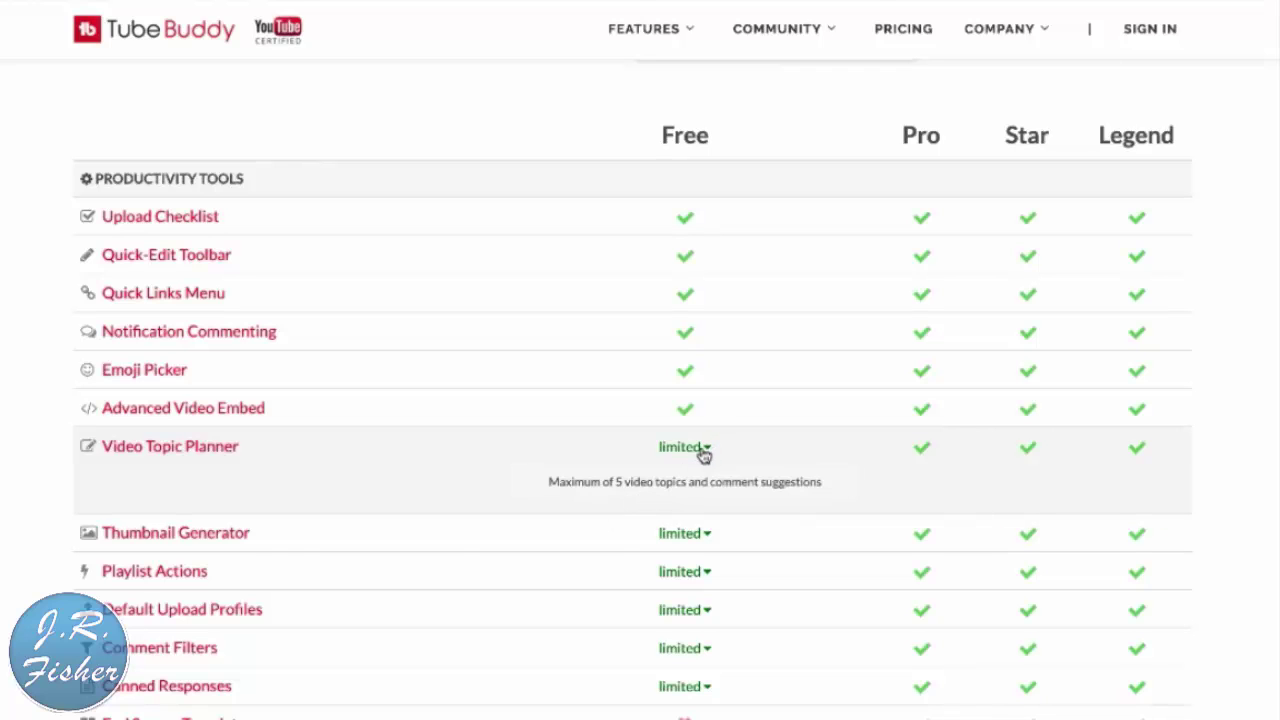
pyautogui.click(700, 450)
pyautogui.click(715, 486)
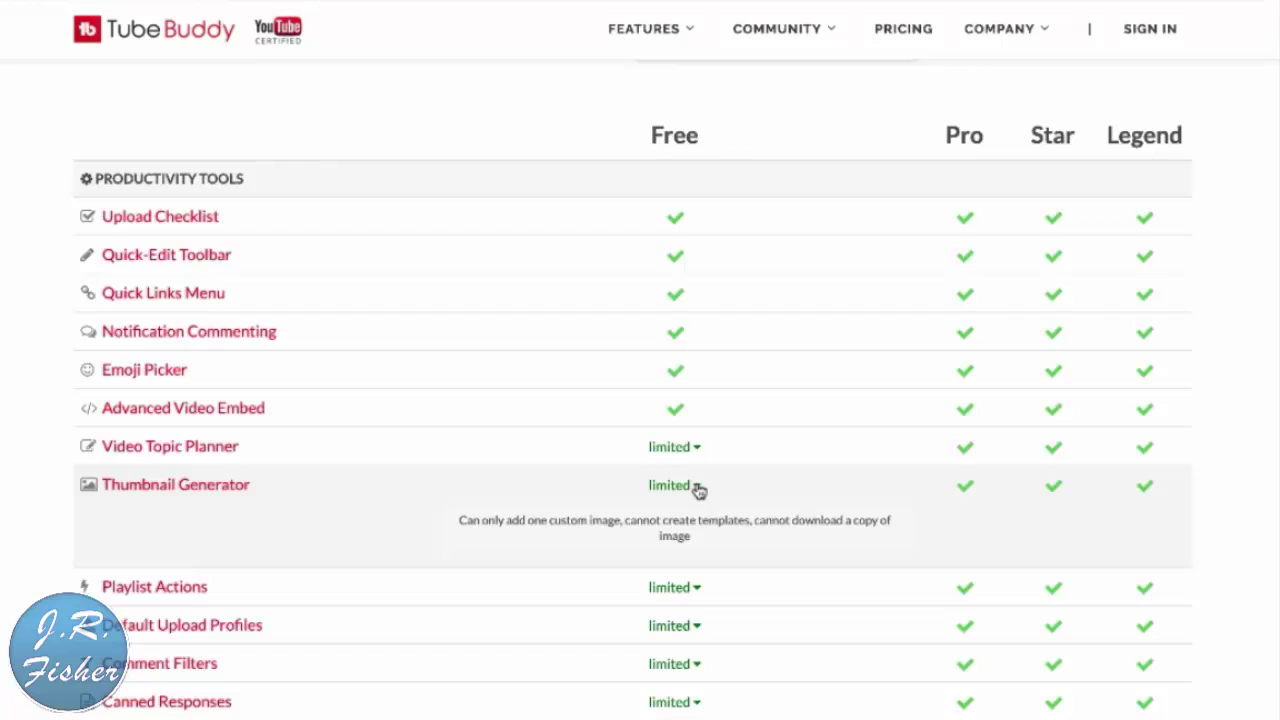
pyautogui.click(697, 487)
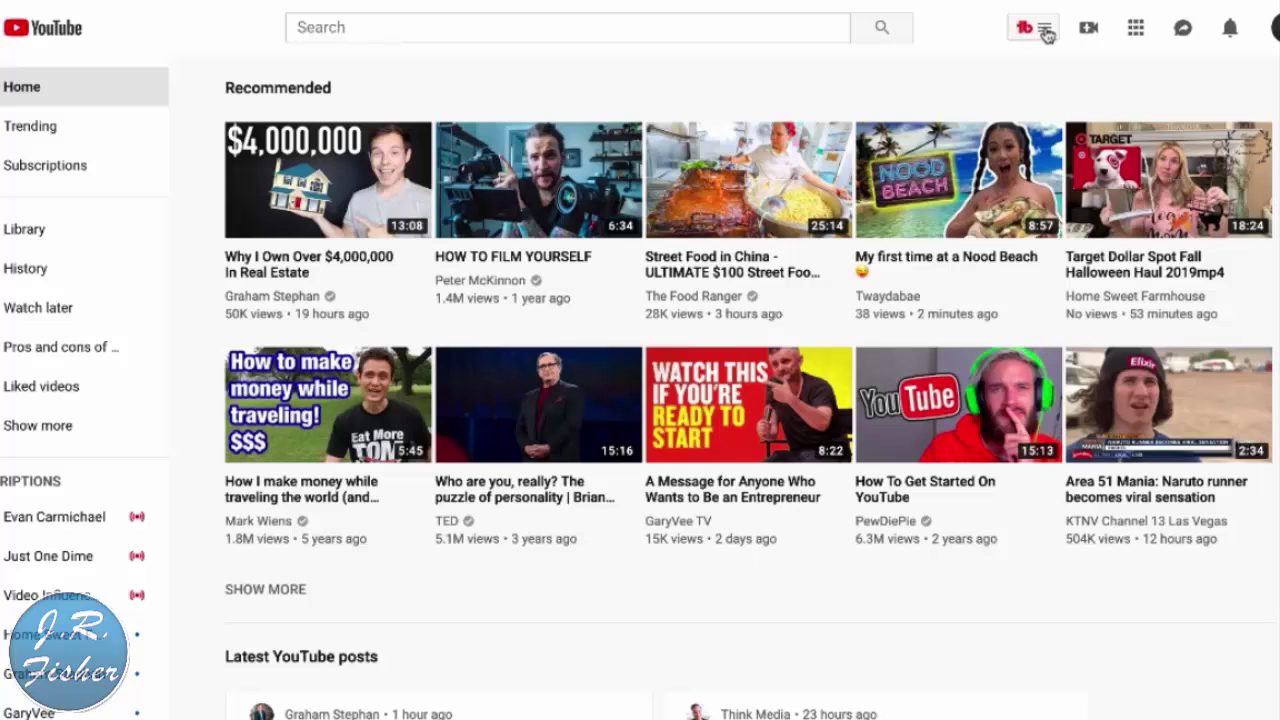
# - Launch Keyword Explorer from the TubeBuddy icon's Extension Tools menu on YouTube
pyautogui.click(1047, 35)
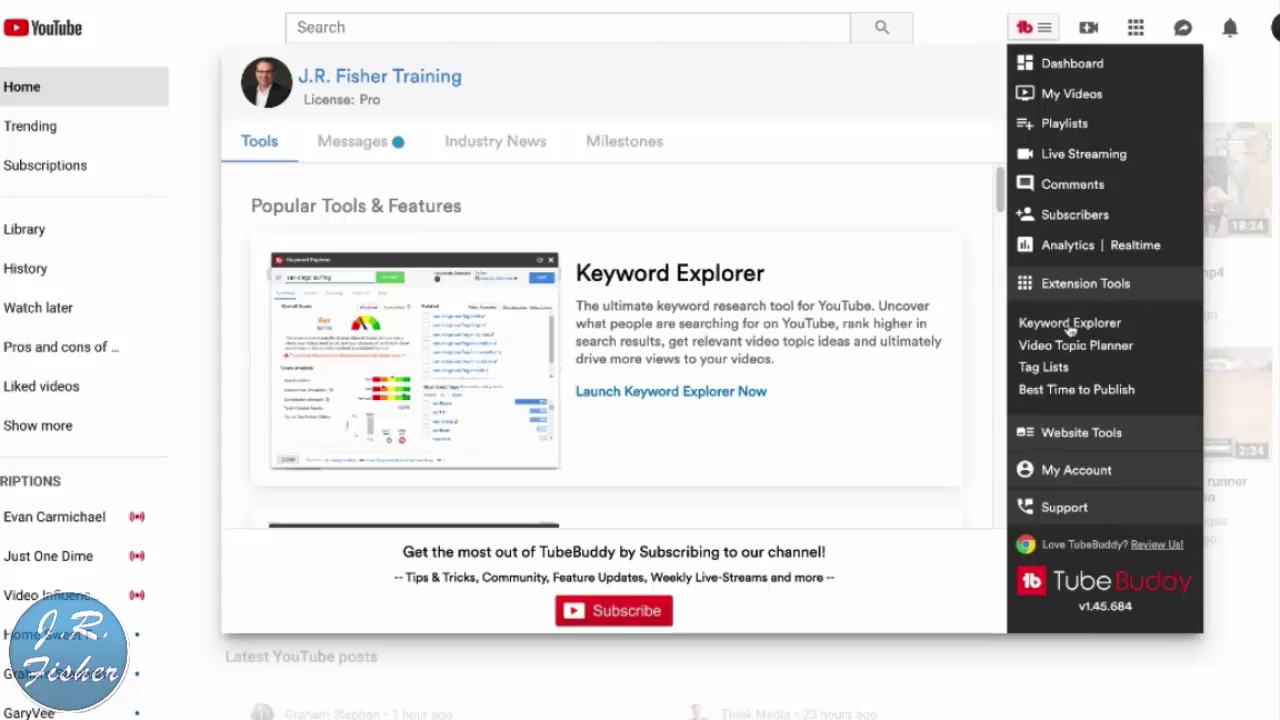
pyautogui.click(1070, 325)
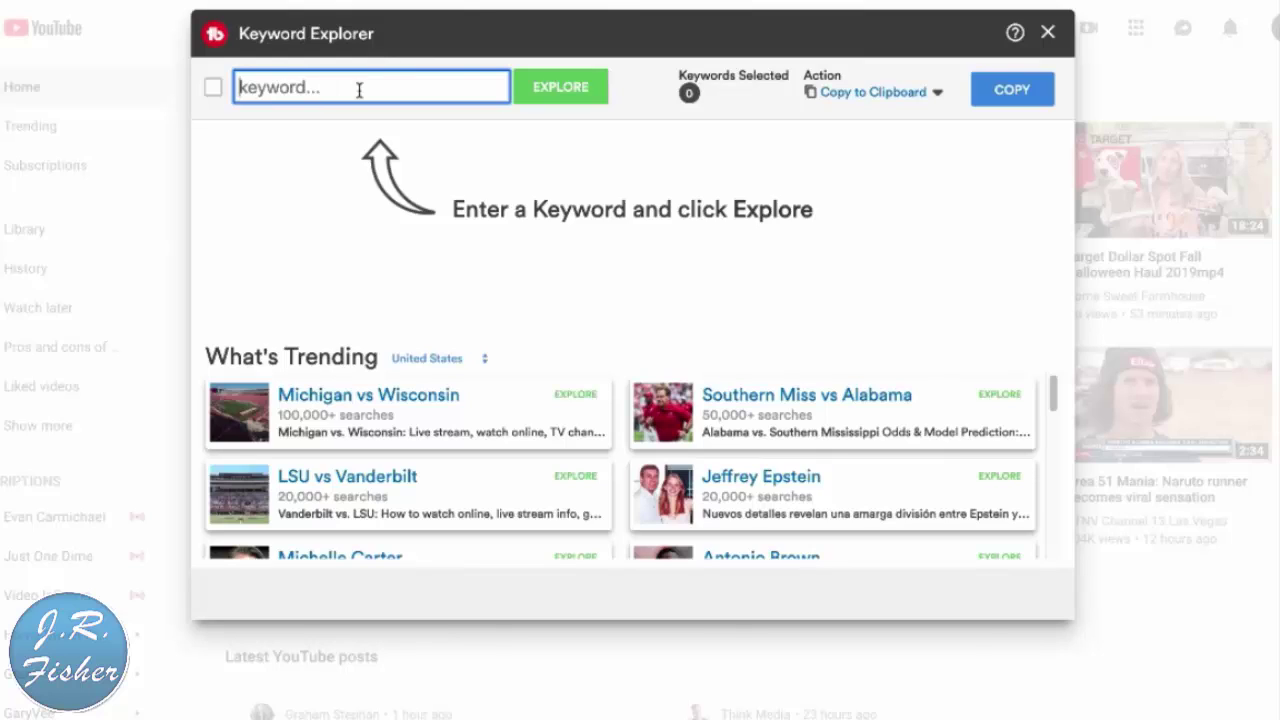
# - Explore the keyword 'online business', which scores Poor at 9/100
pyautogui.write('online')
pyautogui.write(' business')
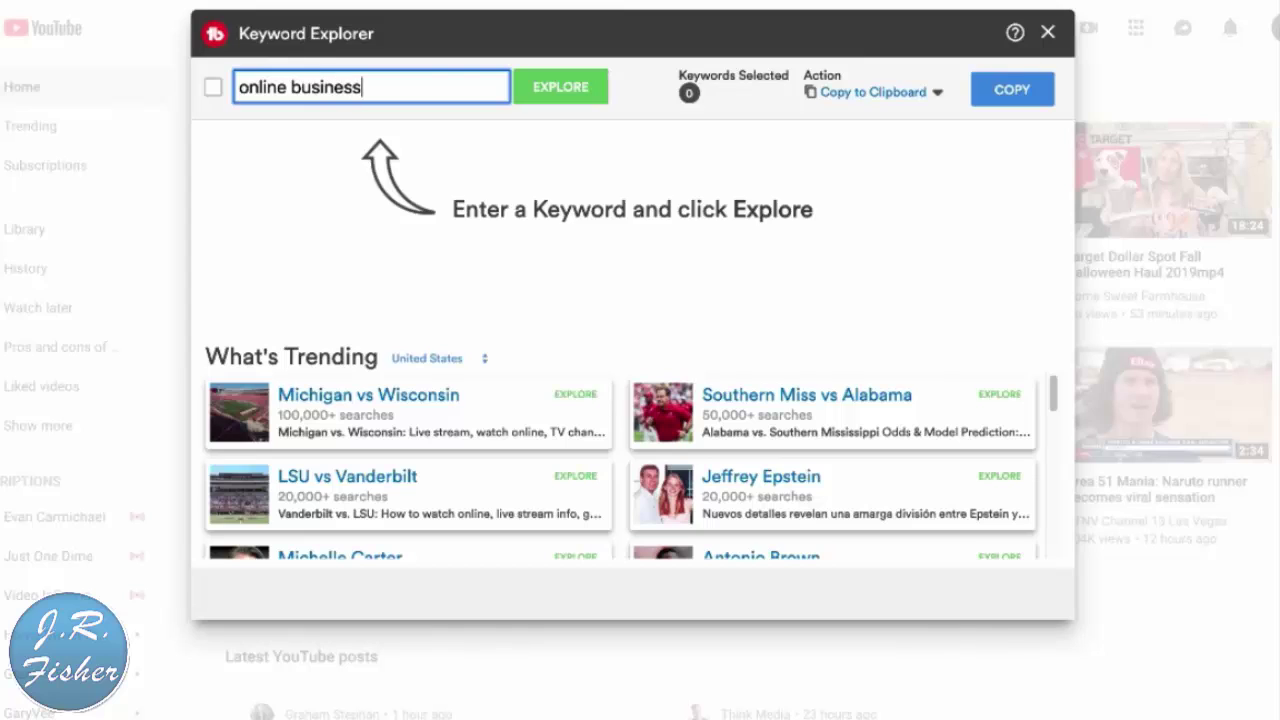
pyautogui.press('Return')
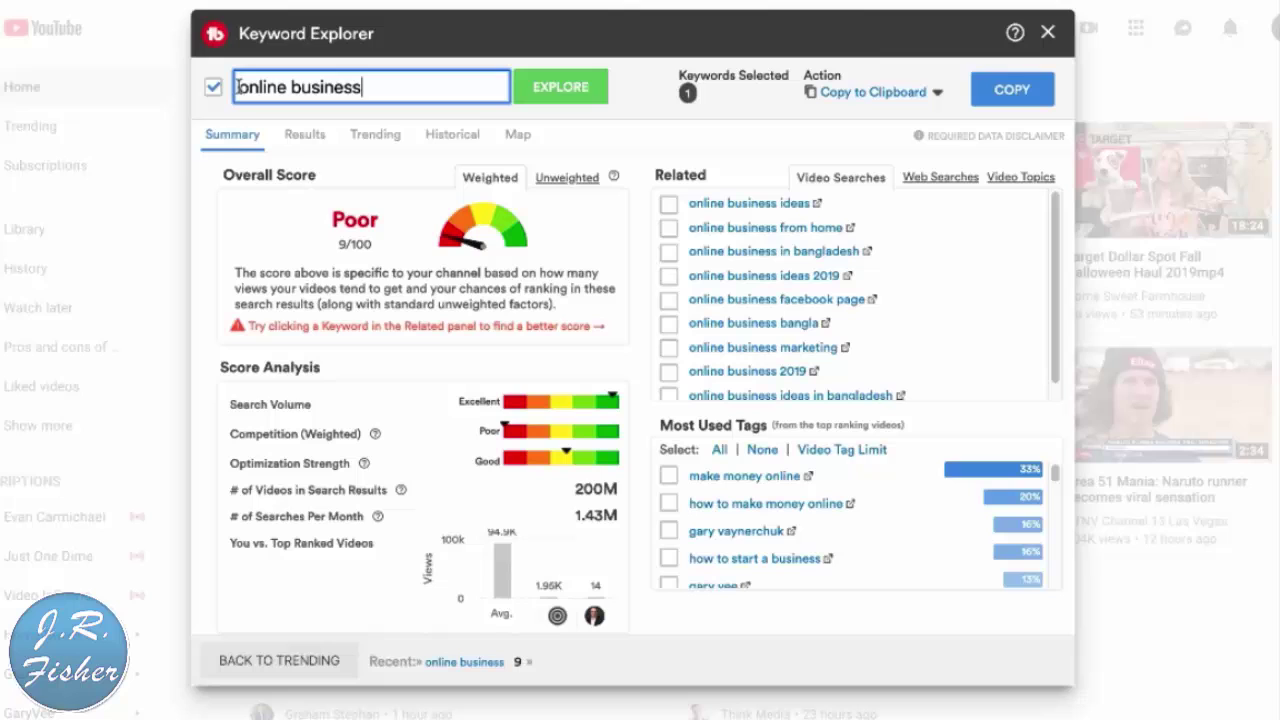
# - Score 'how to start an online business' (Poor 9) and its related 'with no money' keyword (Poor 4)
pyautogui.write('ho')
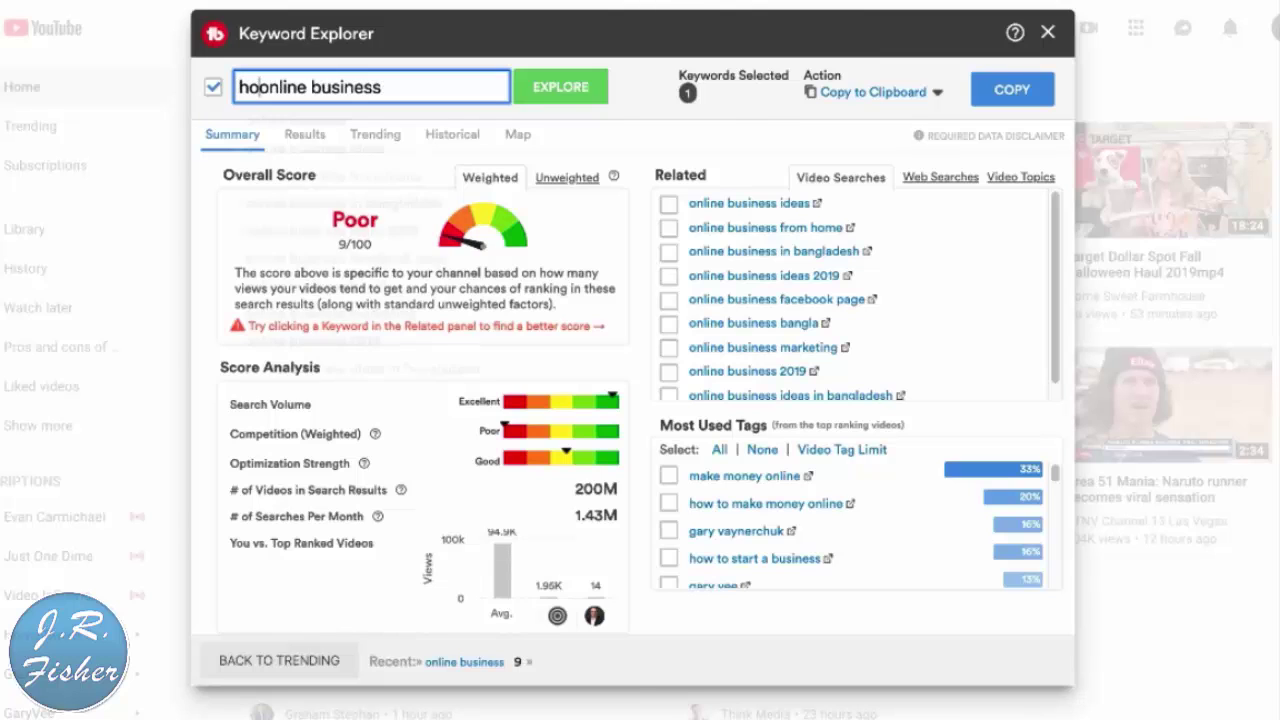
pyautogui.write('w to ')
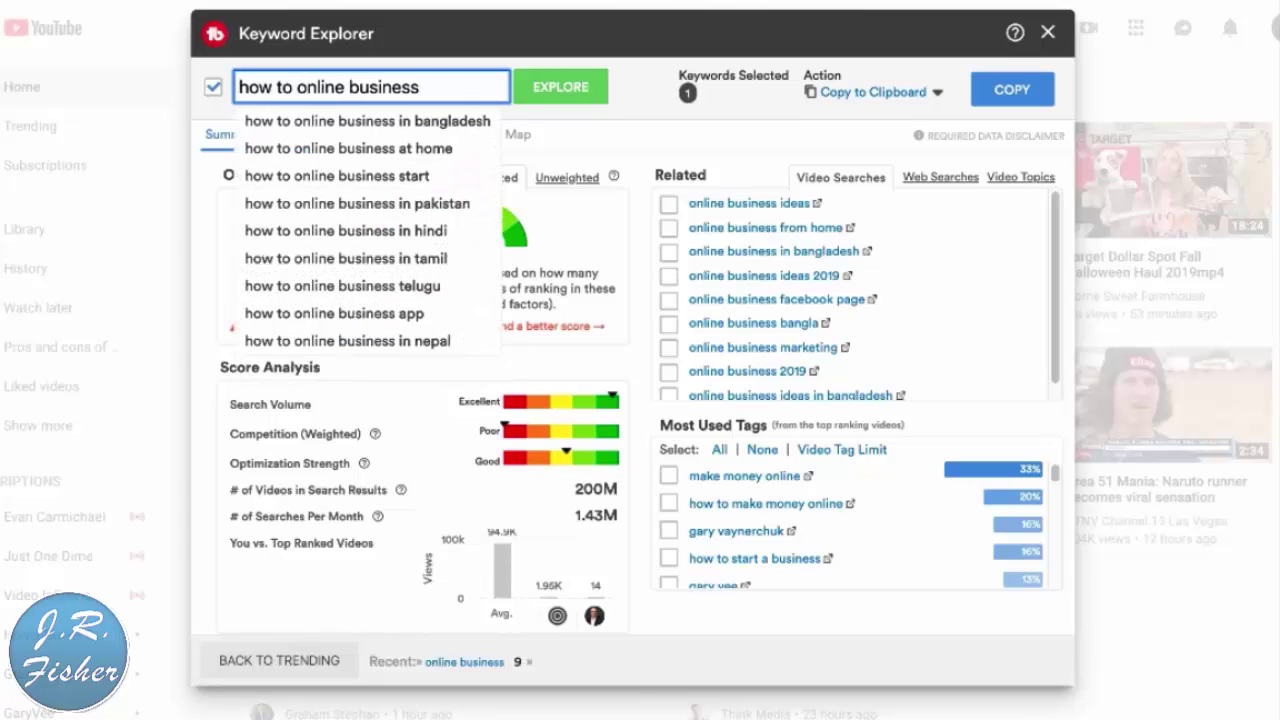
pyautogui.write('start ')
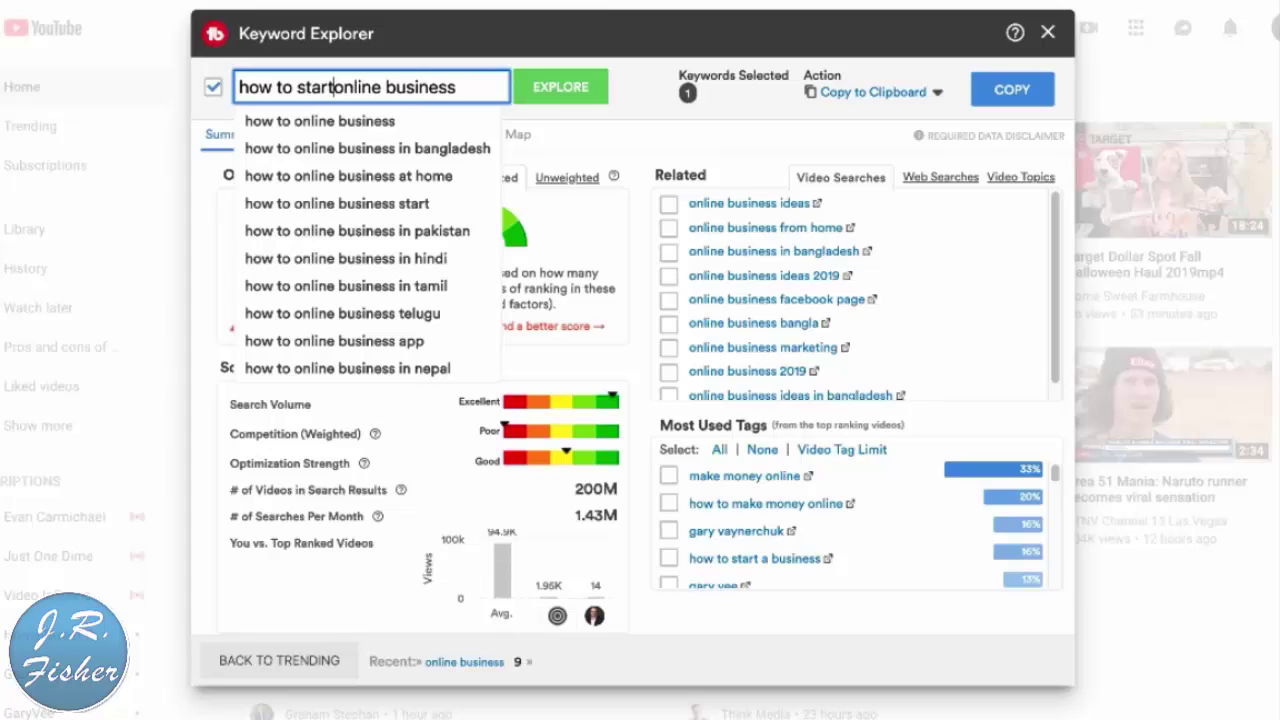
pyautogui.write('an')
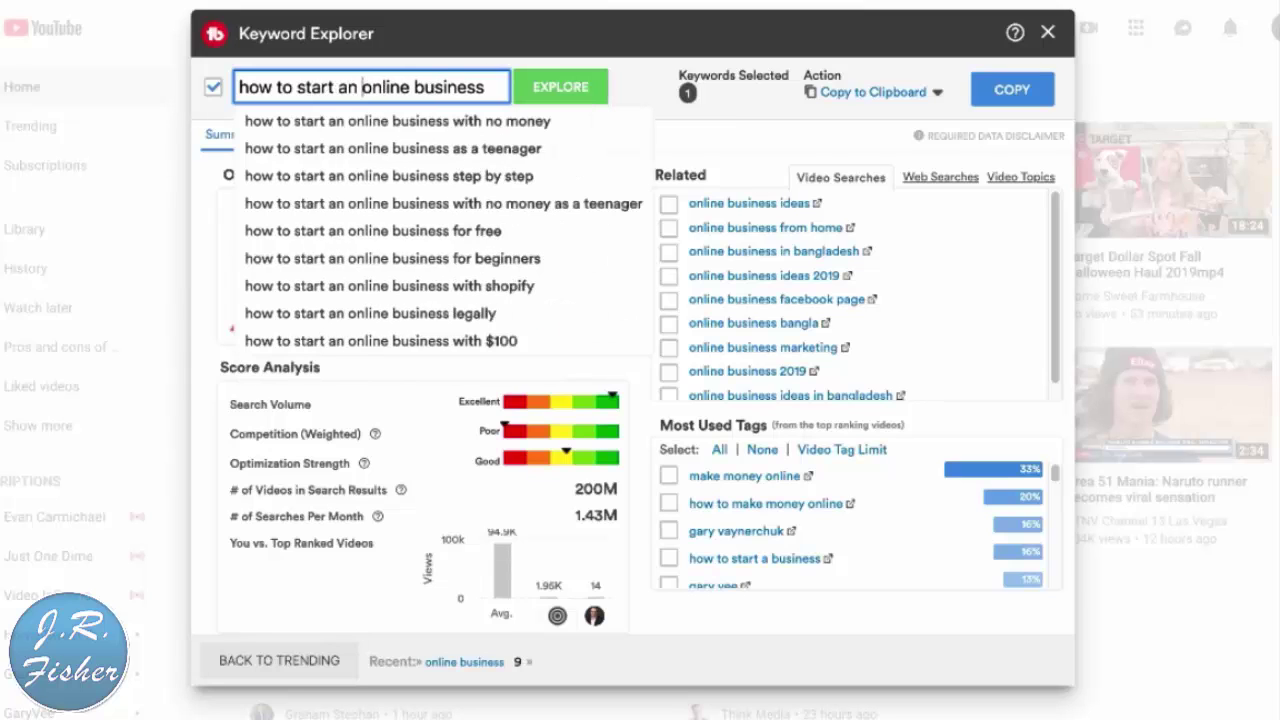
pyautogui.press('Return')
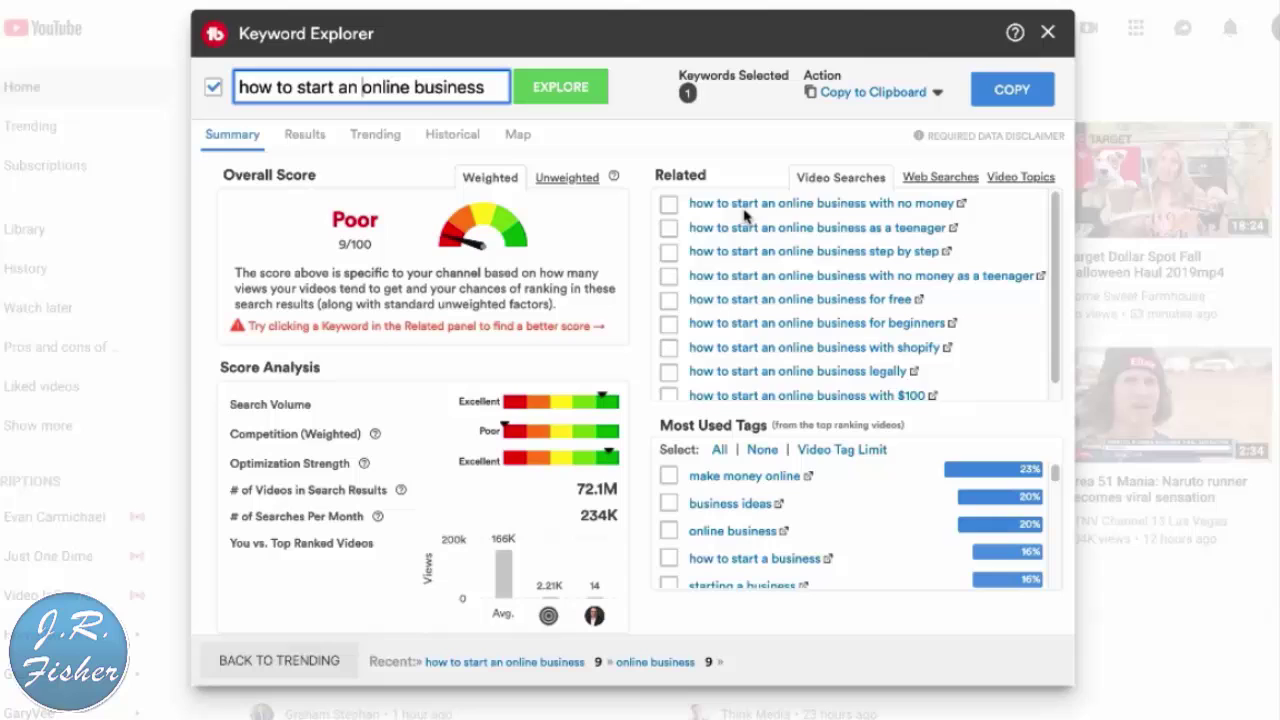
pyautogui.click(824, 208)
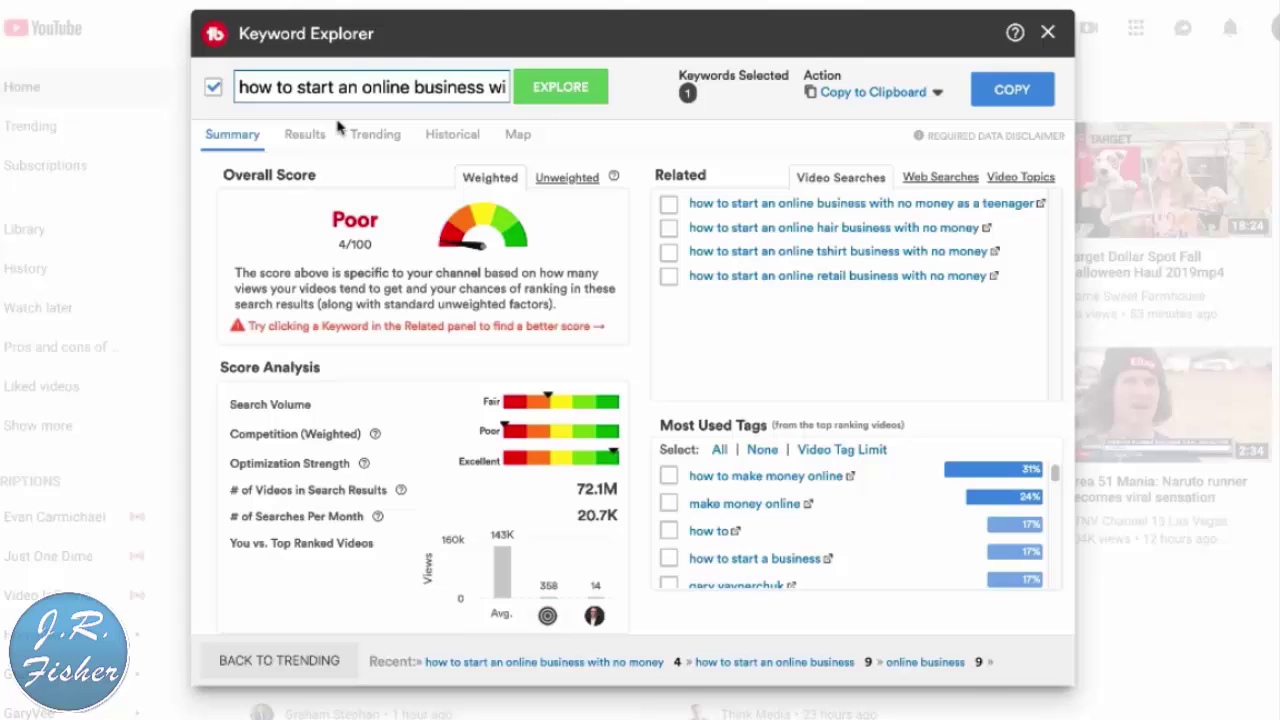
pyautogui.click(435, 93)
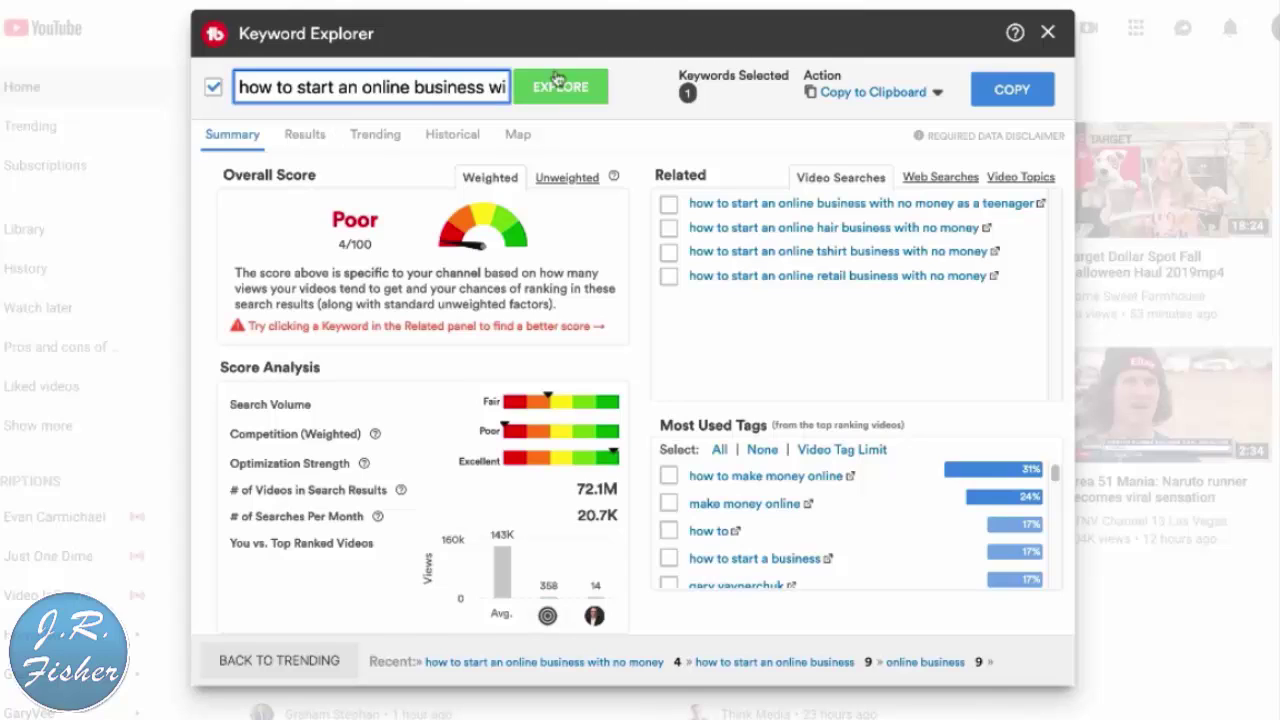
# - Replace 'with no money' with 'in 4 steps', scoring Poor 3/100, then delete 'steps'
pyautogui.moveTo(488, 87); pyautogui.dragTo(541, 90)
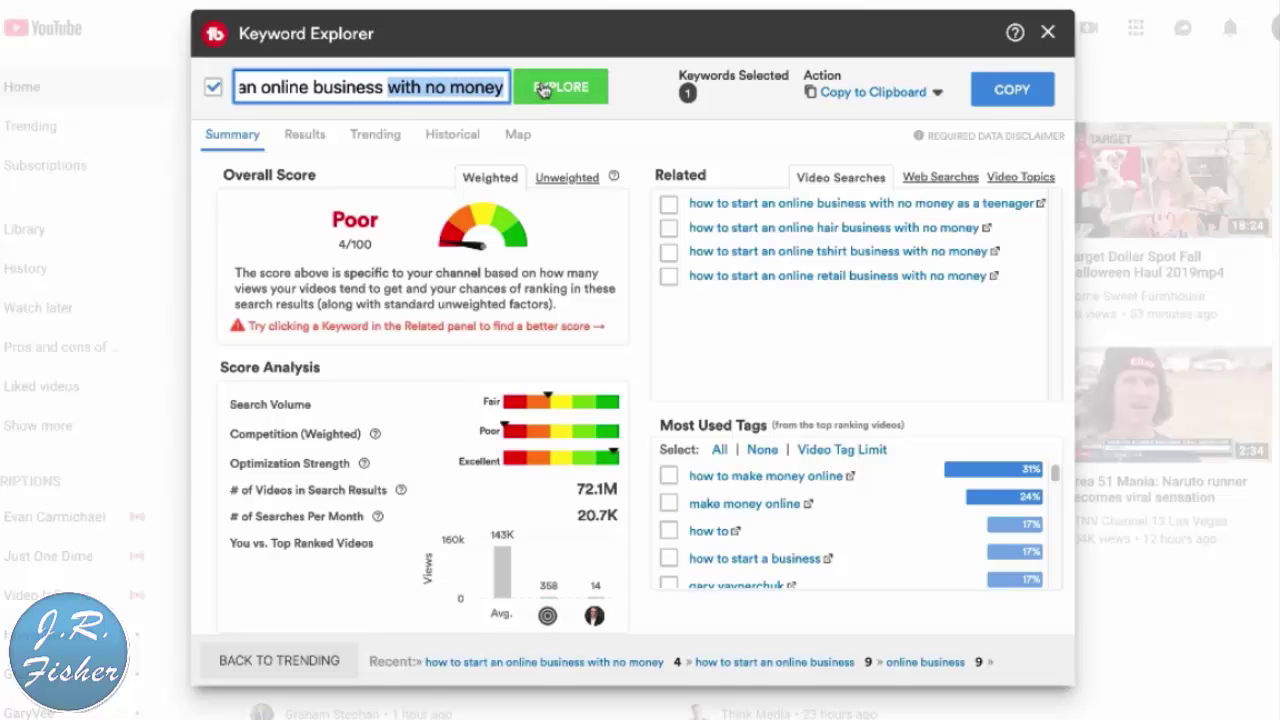
pyautogui.write('in 4 st')
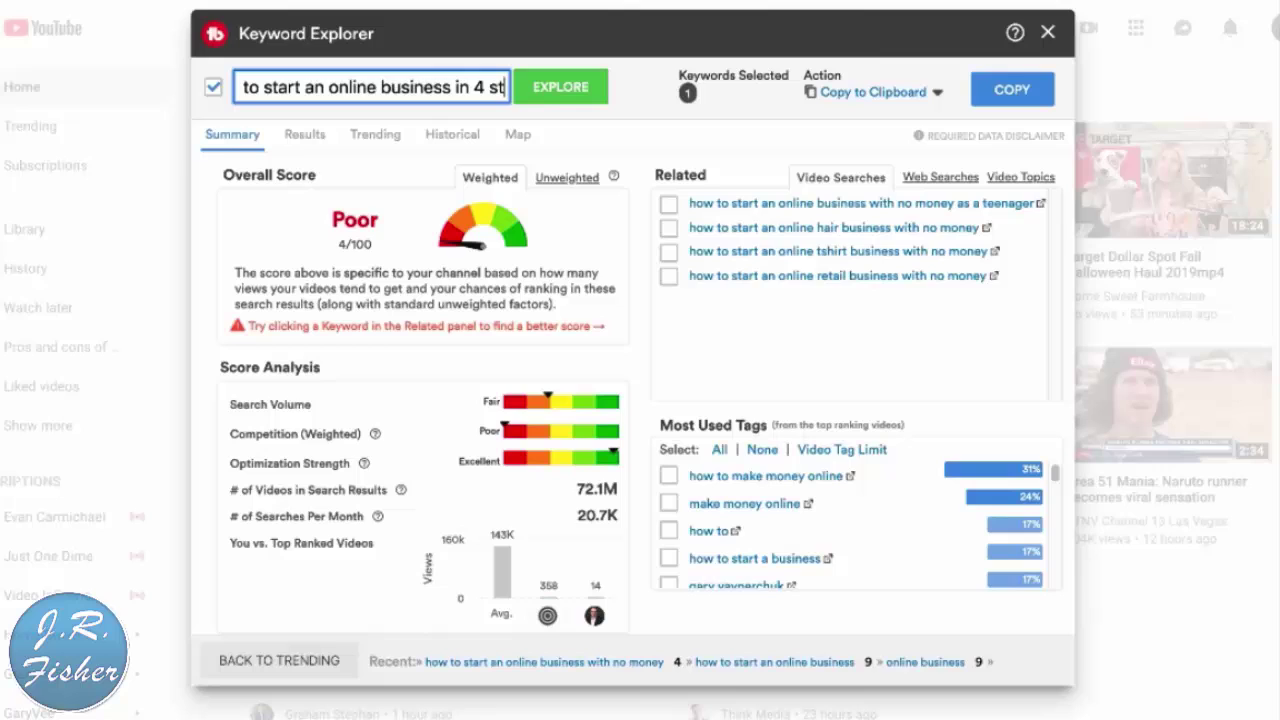
pyautogui.write('eps')
pyautogui.press('Return')
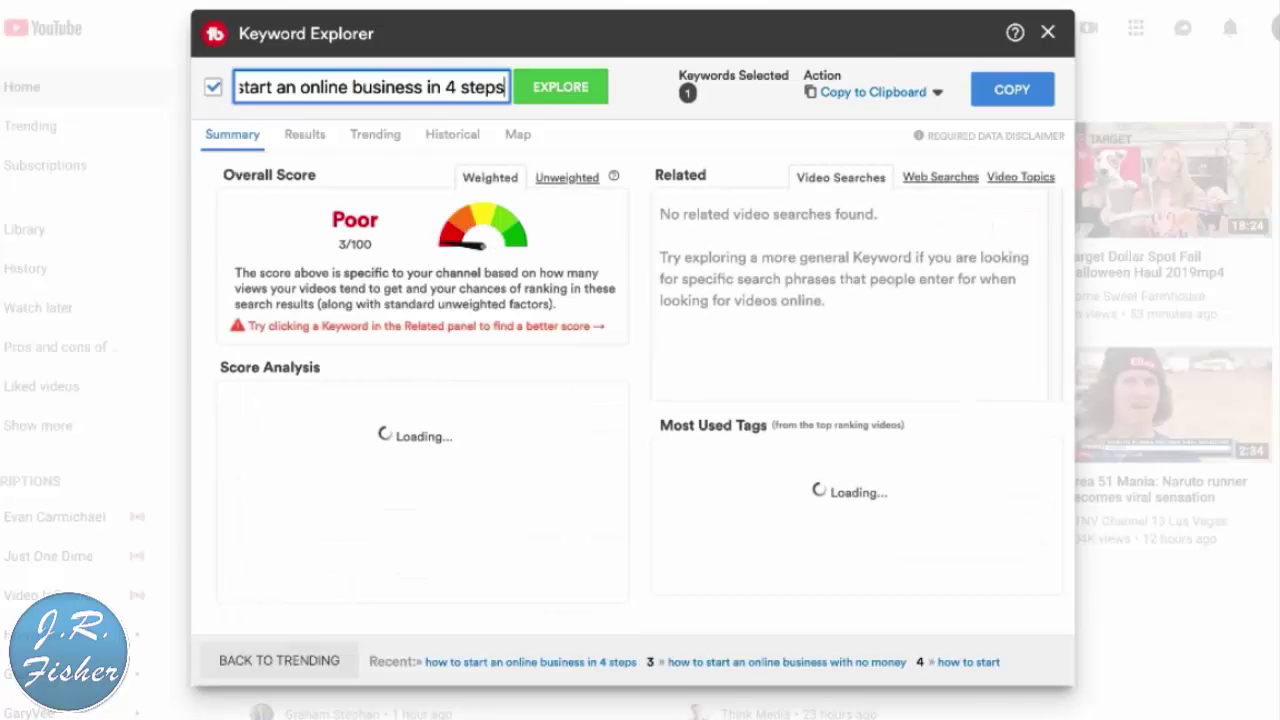
pyautogui.press('BackSpace')
pyautogui.press('BackSpace')
pyautogui.press('BackSpace')
pyautogui.press('BackSpace')
pyautogui.press('BackSpace')
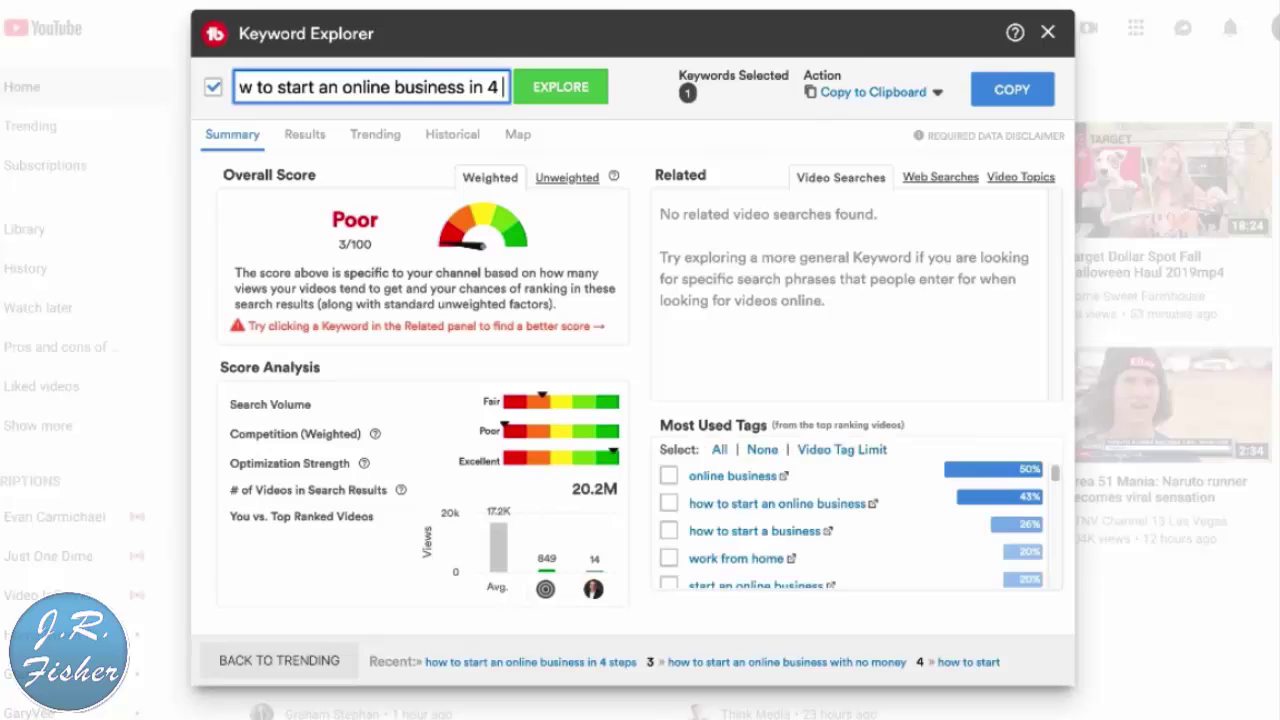
pyautogui.press('BackSpace')
pyautogui.press('BackSpace')
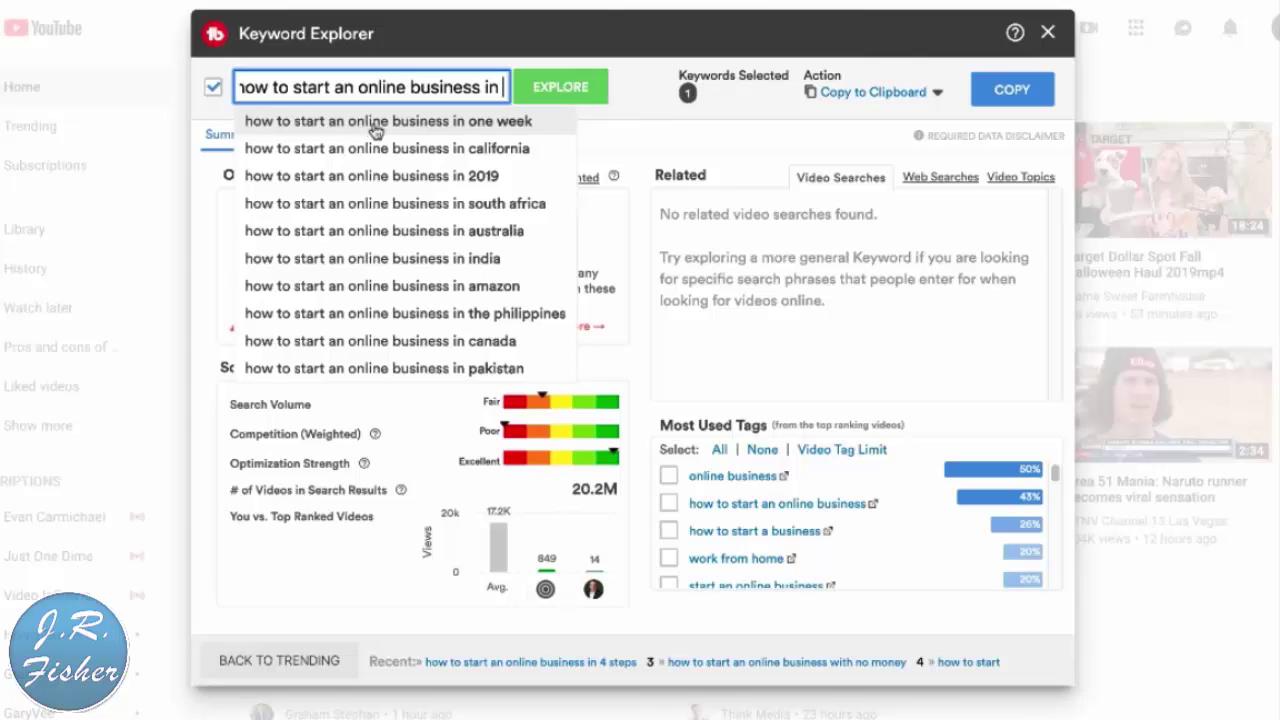
# - Score the 'in one week' suggestion, rated Good at 44/100
pyautogui.click(375, 131)
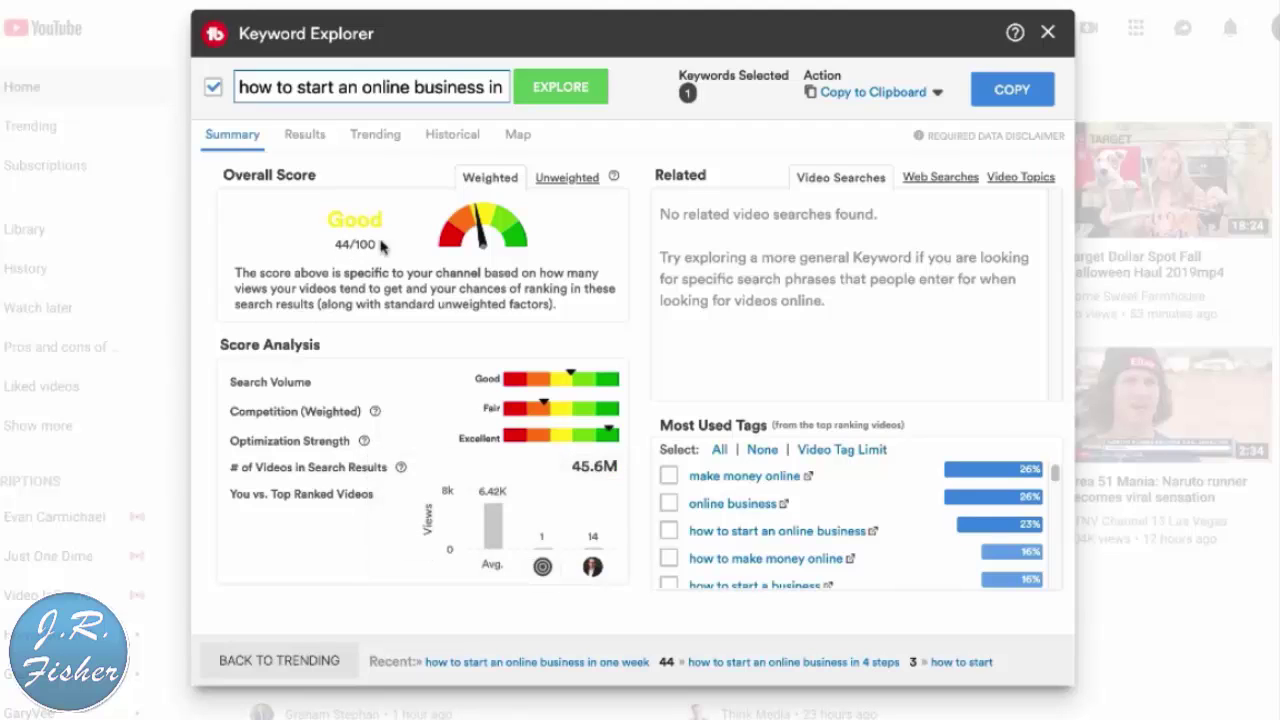
pyautogui.click(469, 88)
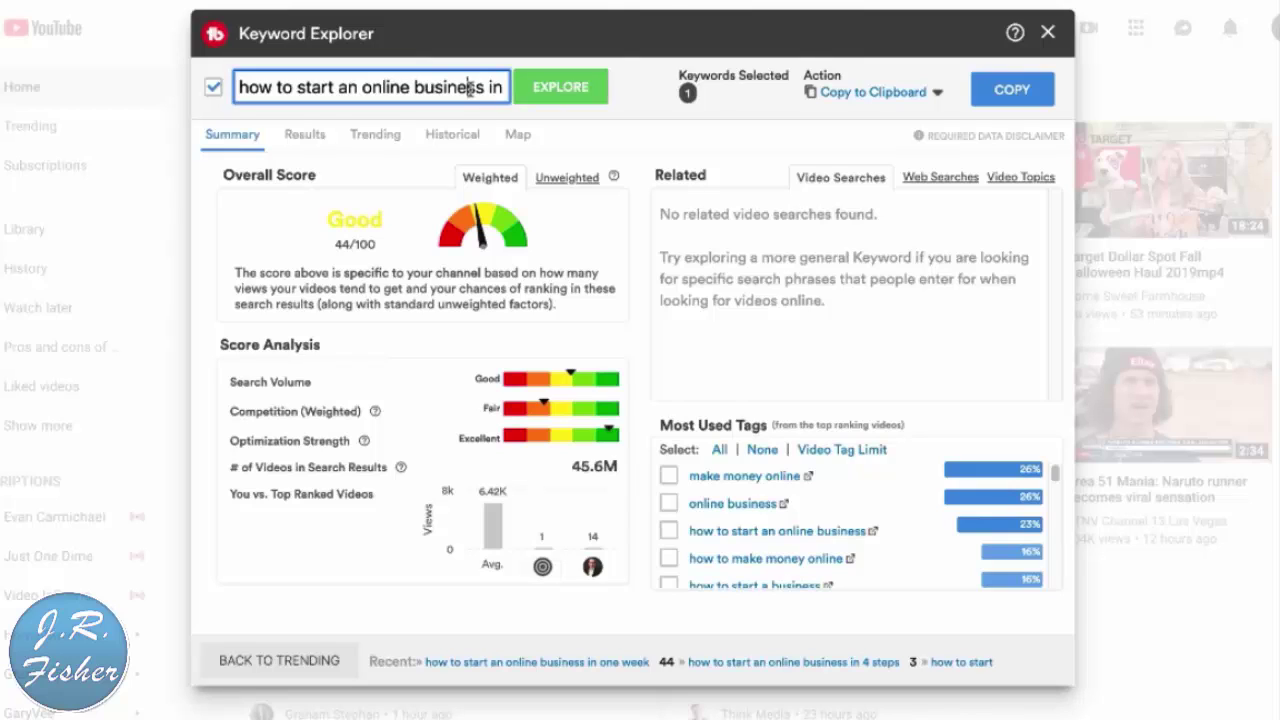
# - Replace 'one week' with '7 days', then '5 days', scoring each variant
pyautogui.press('Right')
pyautogui.press('Right')
pyautogui.press('Right')
pyautogui.press('Right')
pyautogui.press('Right')
pyautogui.press('Right')
pyautogui.press('Right')
pyautogui.press('Right')
pyautogui.press('Right')
pyautogui.press('Right')
pyautogui.press('Right')
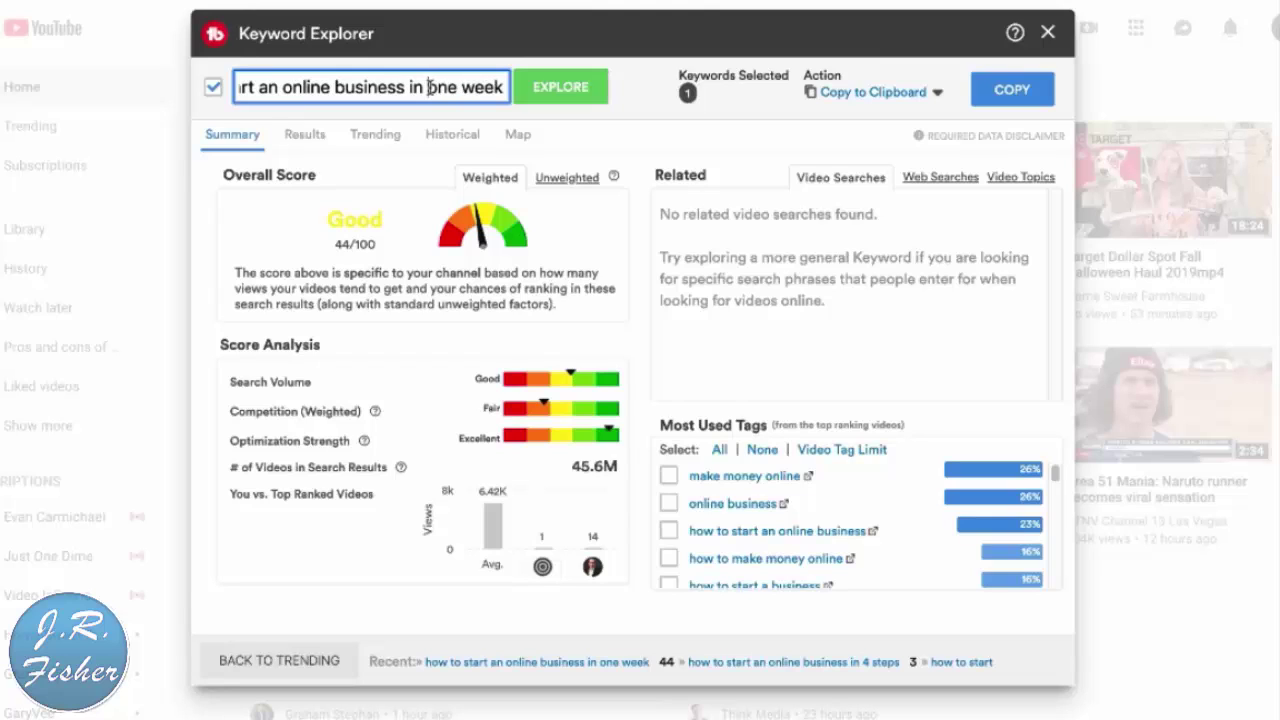
pyautogui.moveTo(429, 88); pyautogui.dragTo(520, 92)
pyautogui.write('7')
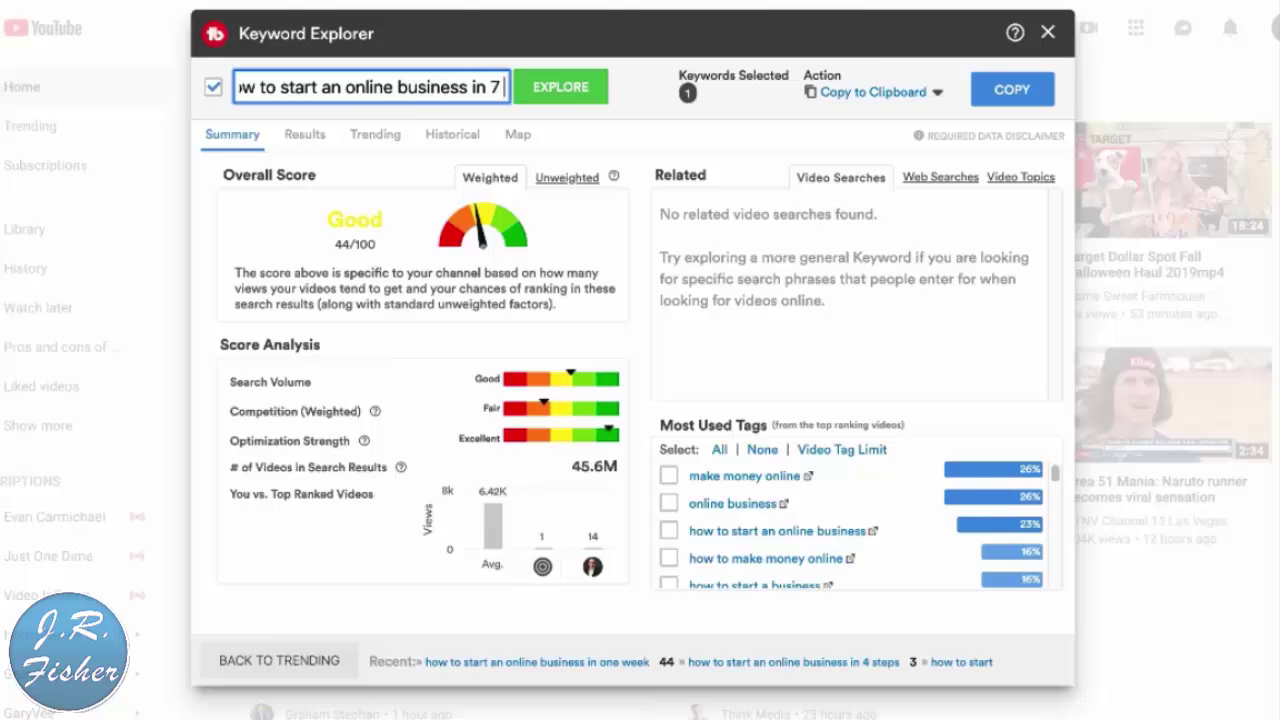
pyautogui.write(' days')
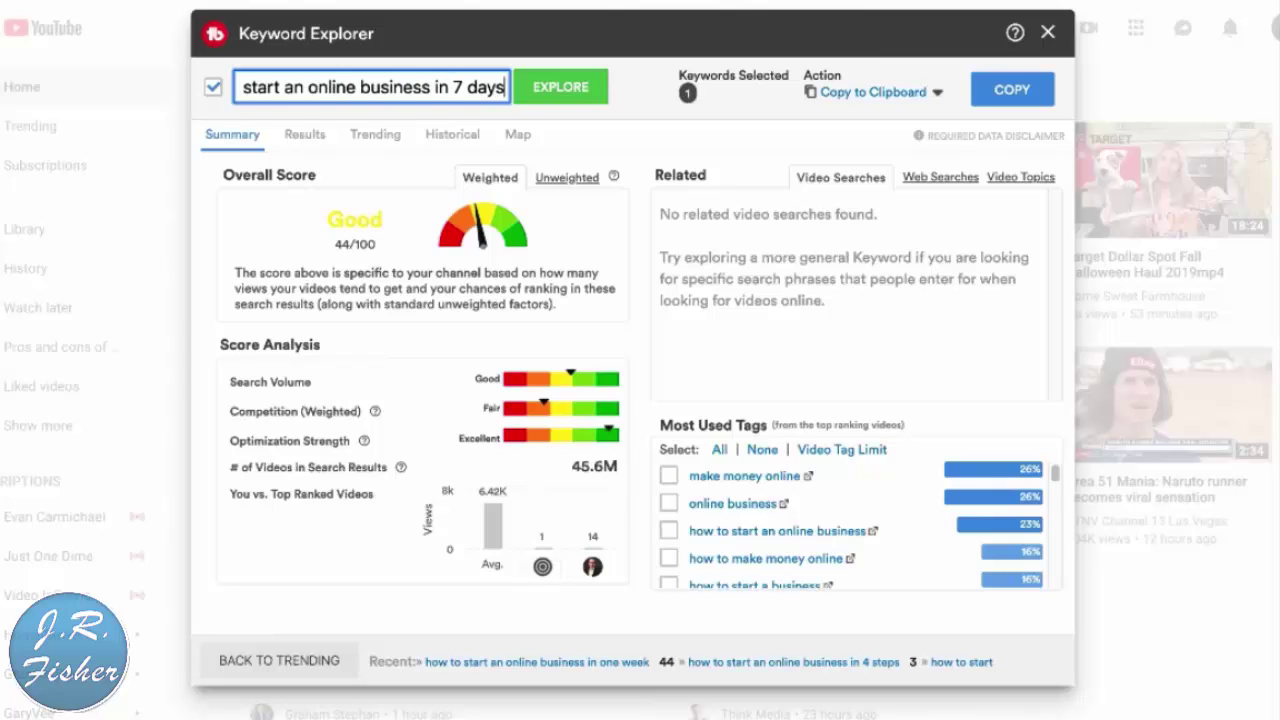
pyautogui.press('Return')
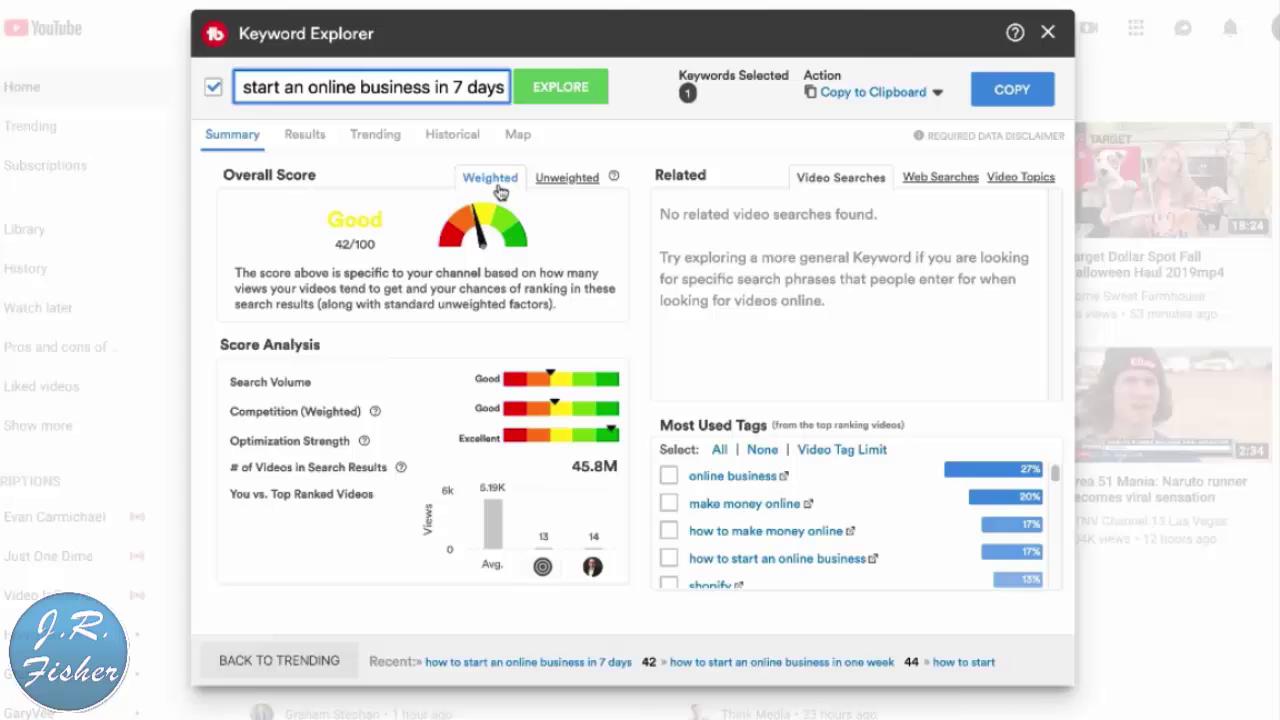
pyautogui.press('BackSpace')
pyautogui.write('5')
pyautogui.press('Return')
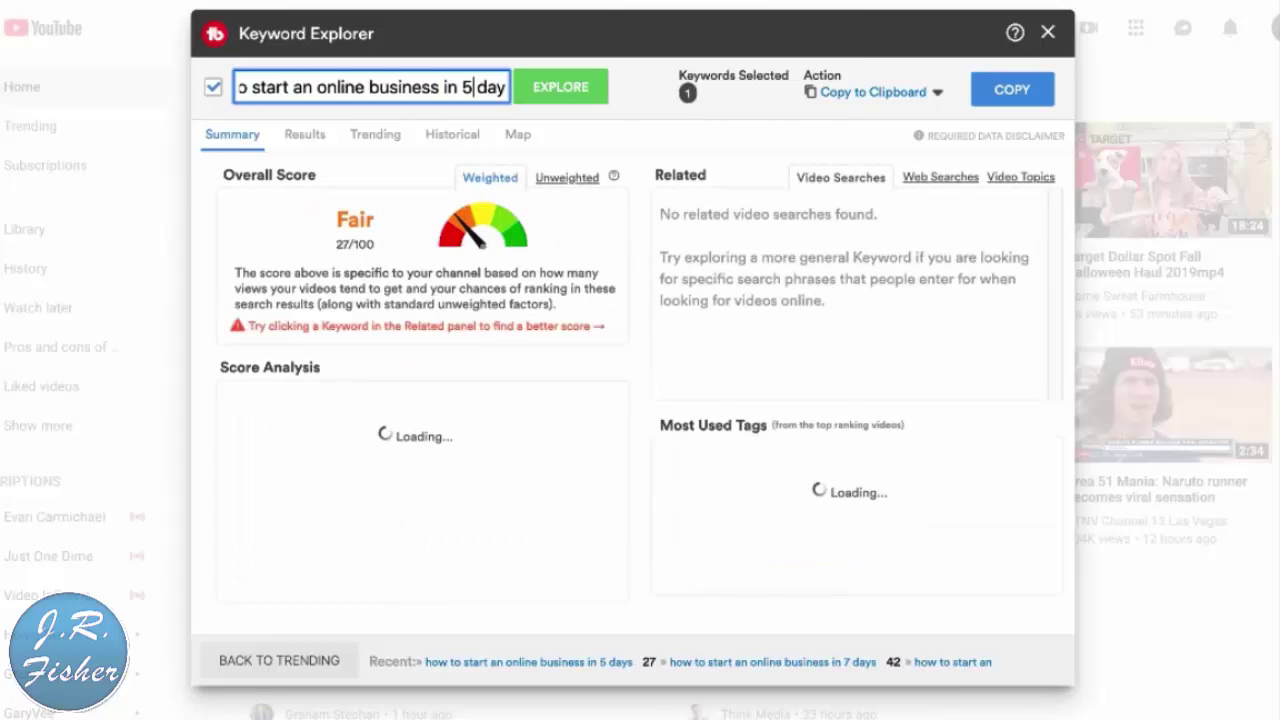
# - Score the '3 days', '2 days' and '1 days' variants, each Poor at 3/100
pyautogui.press('BackSpace')
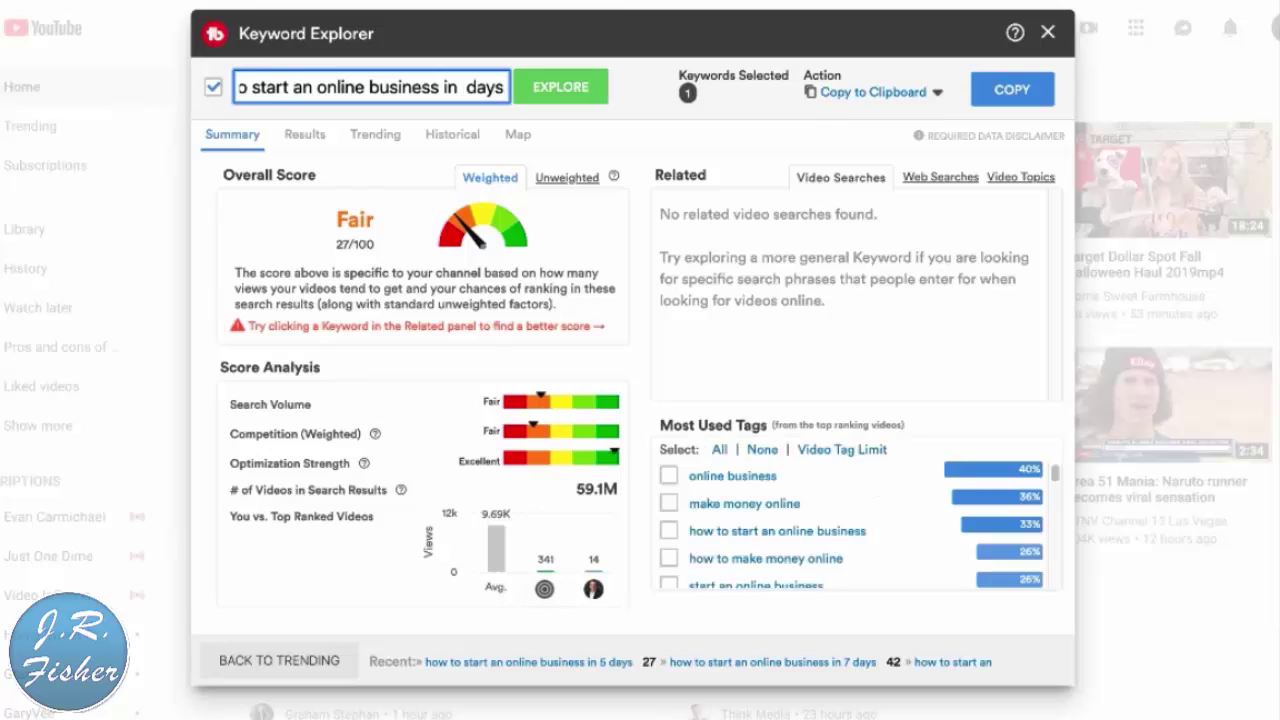
pyautogui.write('3')
pyautogui.press('Return')
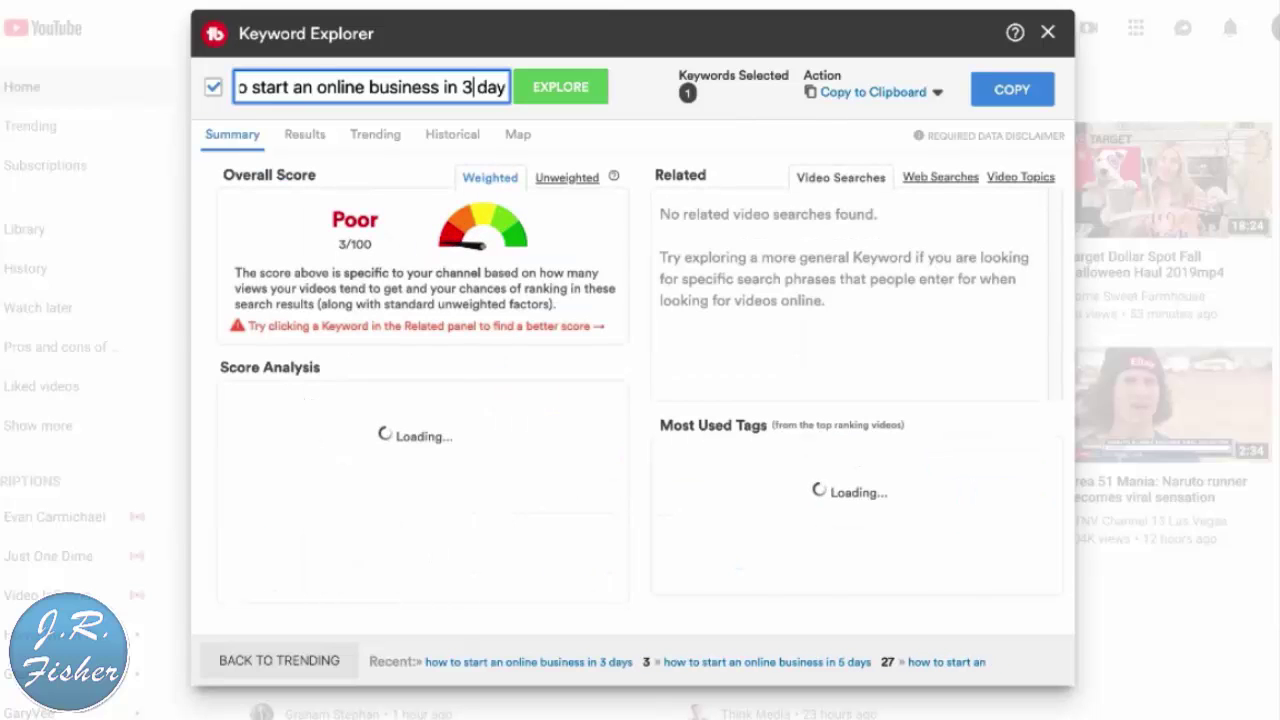
pyautogui.press('BackSpace')
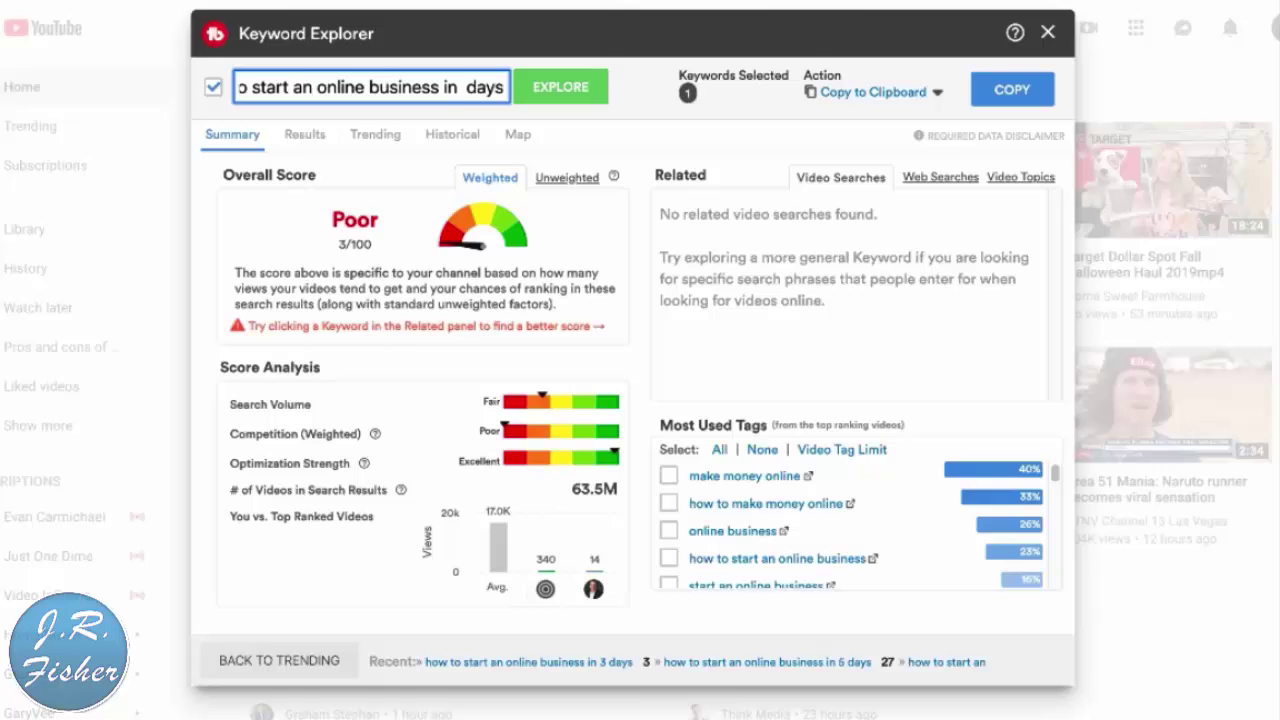
pyautogui.write('2')
pyautogui.press('Return')
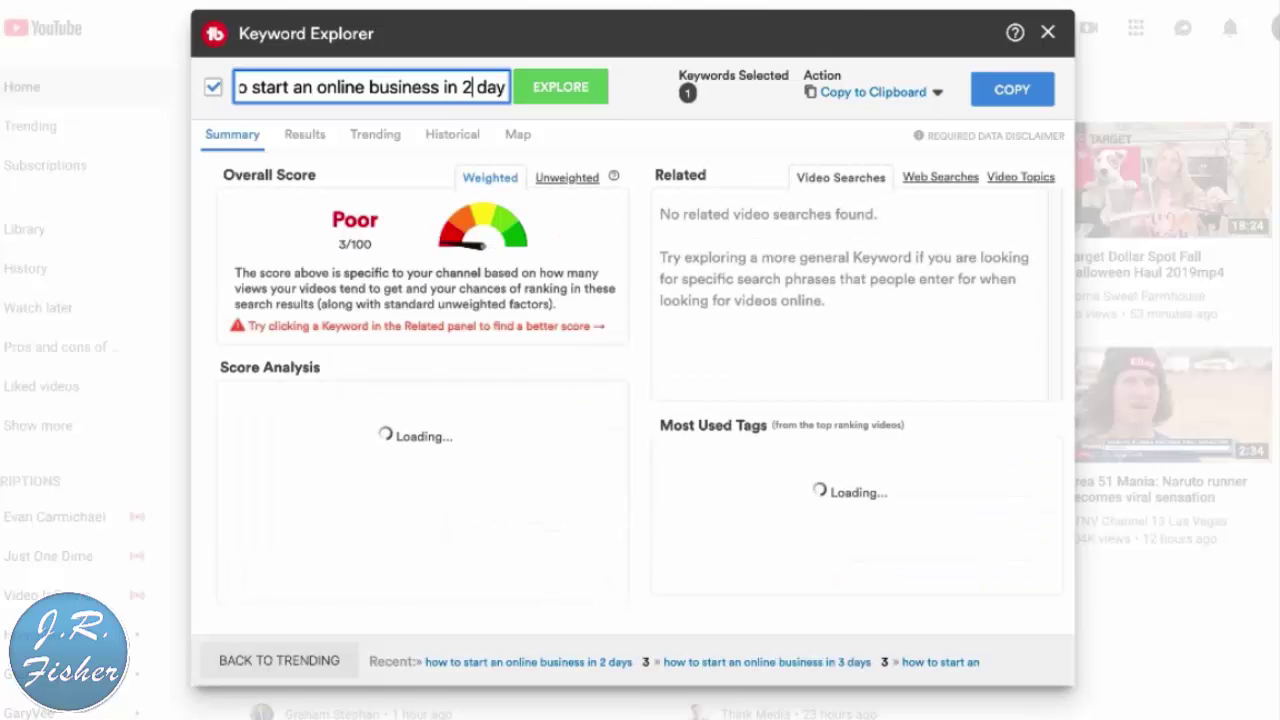
pyautogui.press('BackSpace')
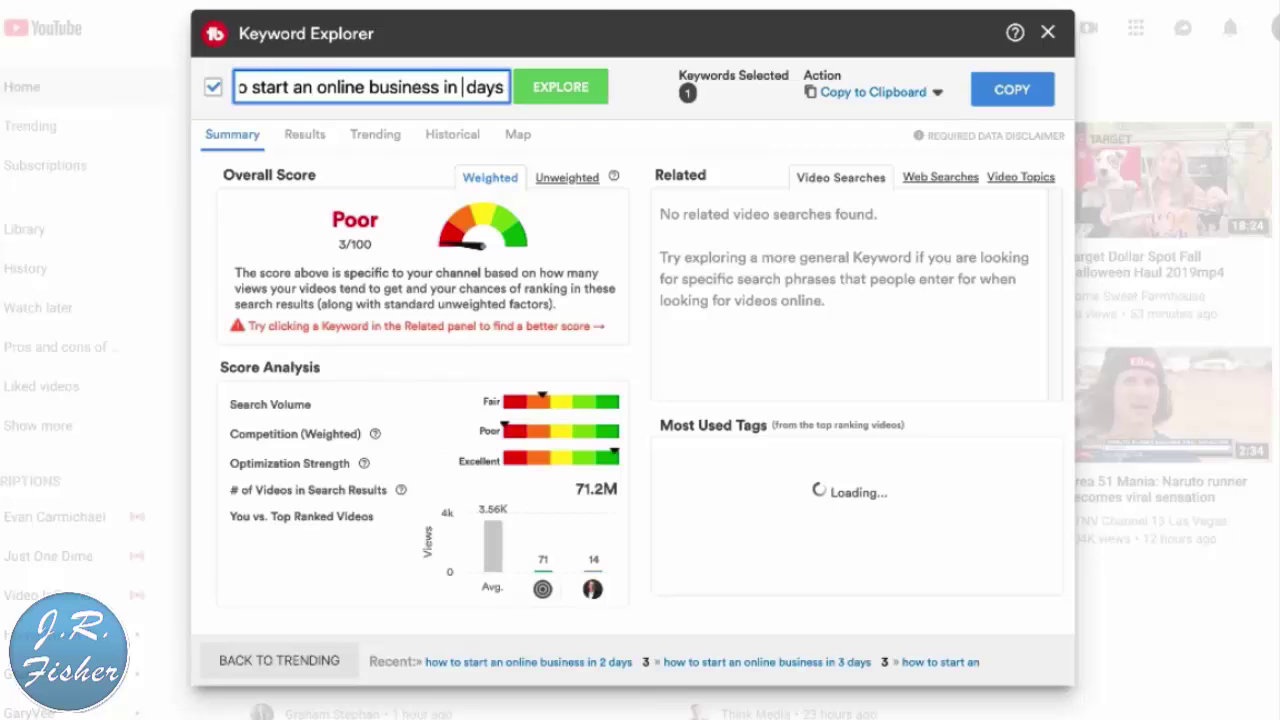
pyautogui.write('1')
pyautogui.press('Return')
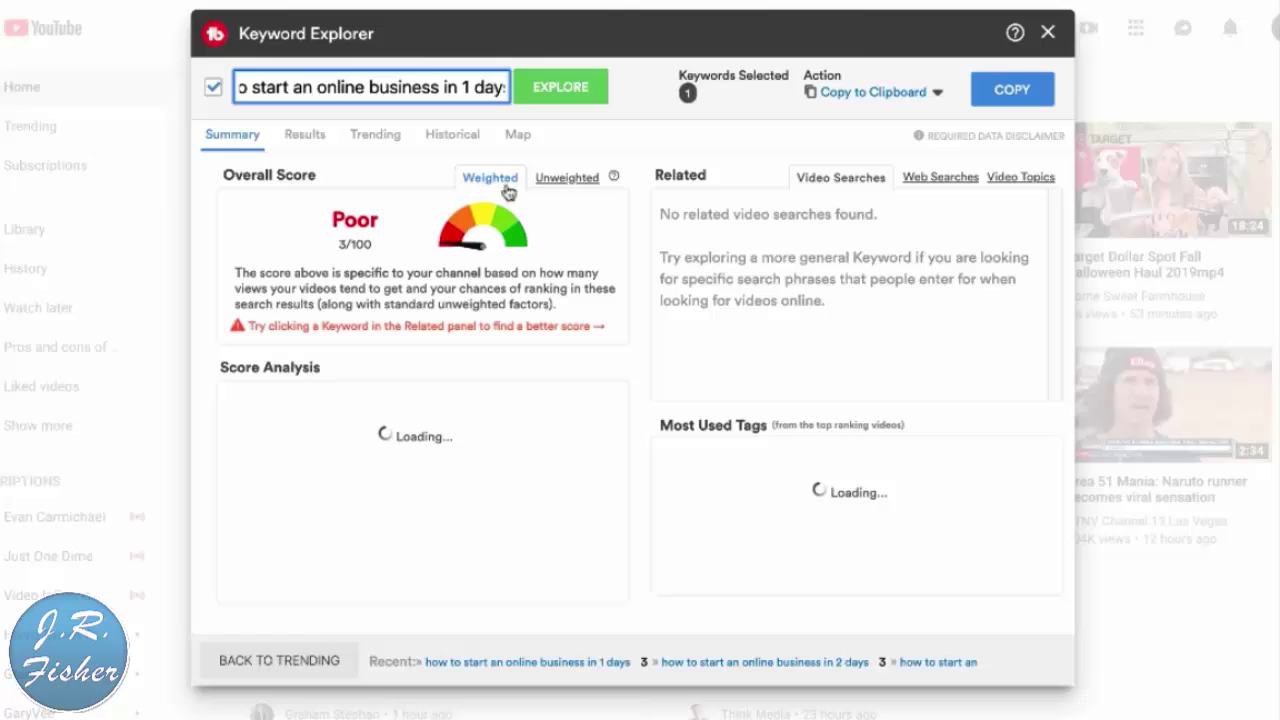
# - Replace '1 days' with '24 hours', which scores Fair at 33/100
pyautogui.moveTo(452, 87); pyautogui.dragTo(516, 94)
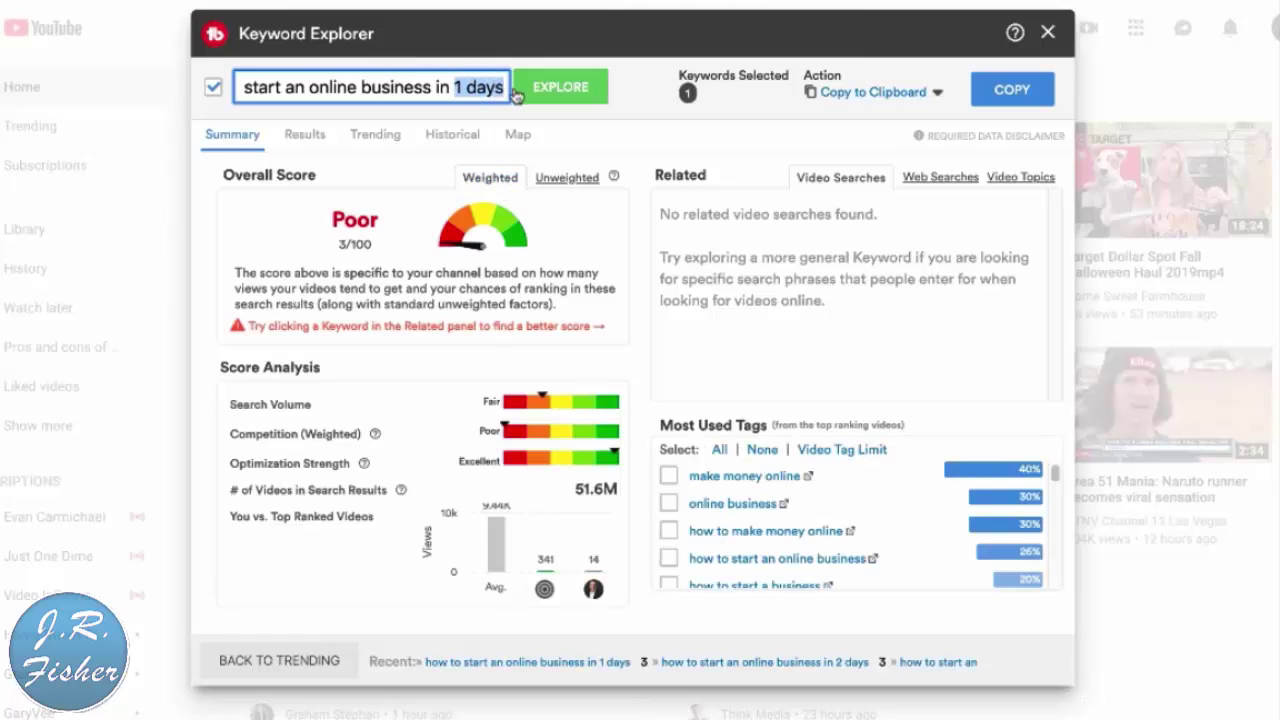
pyautogui.write('24')
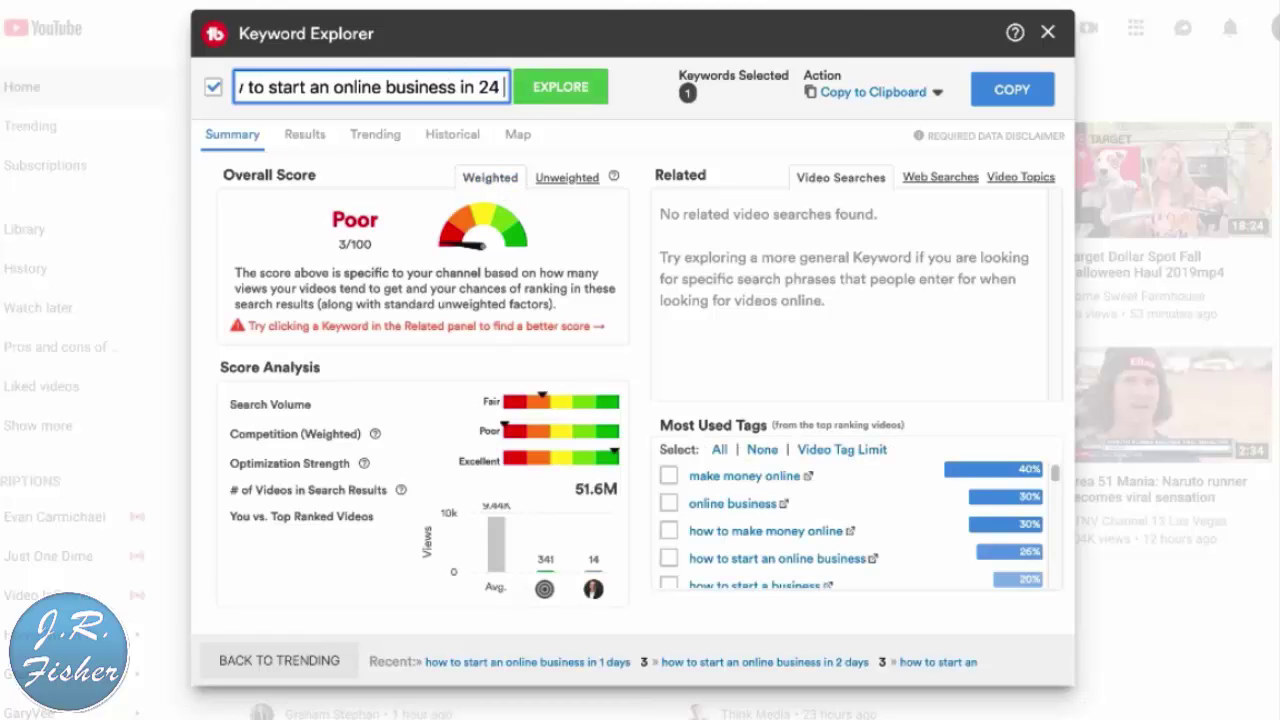
pyautogui.write(' hours')
pyautogui.press('Return')
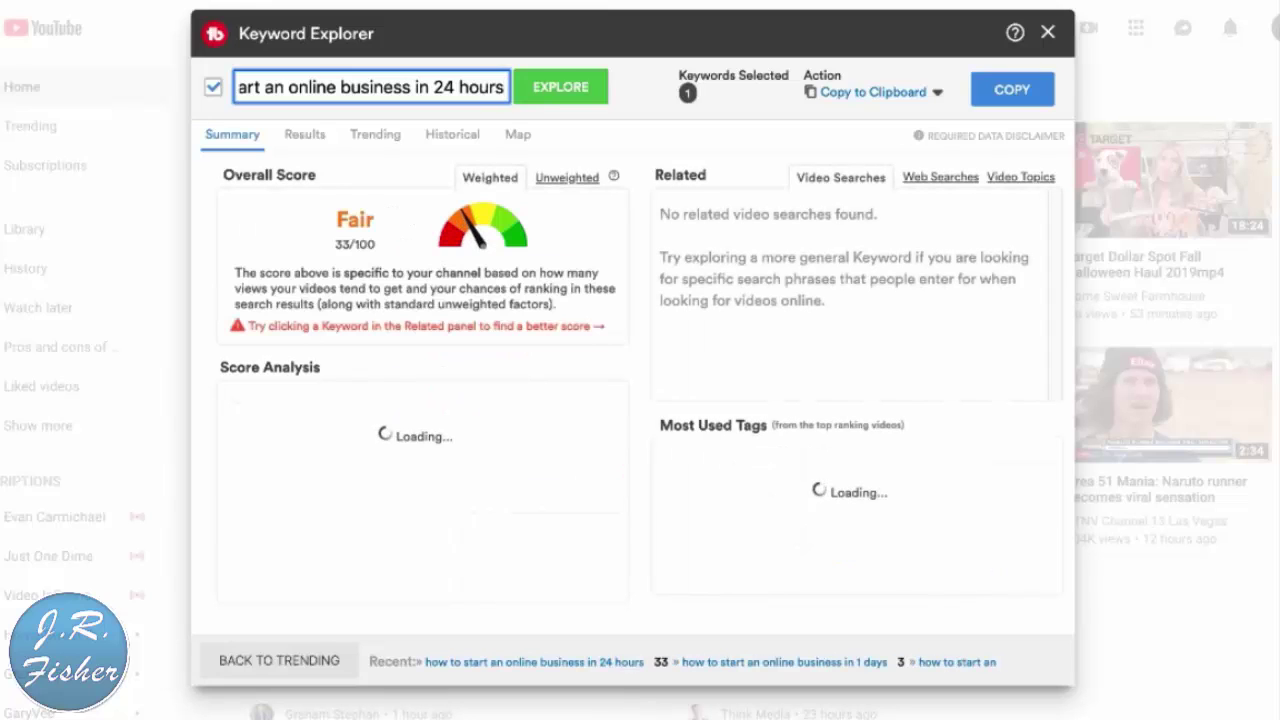
# - Change '24' to '48' so 'in 48 hours' scores Very Good at 70/100
pyautogui.doubleClick(443, 87)
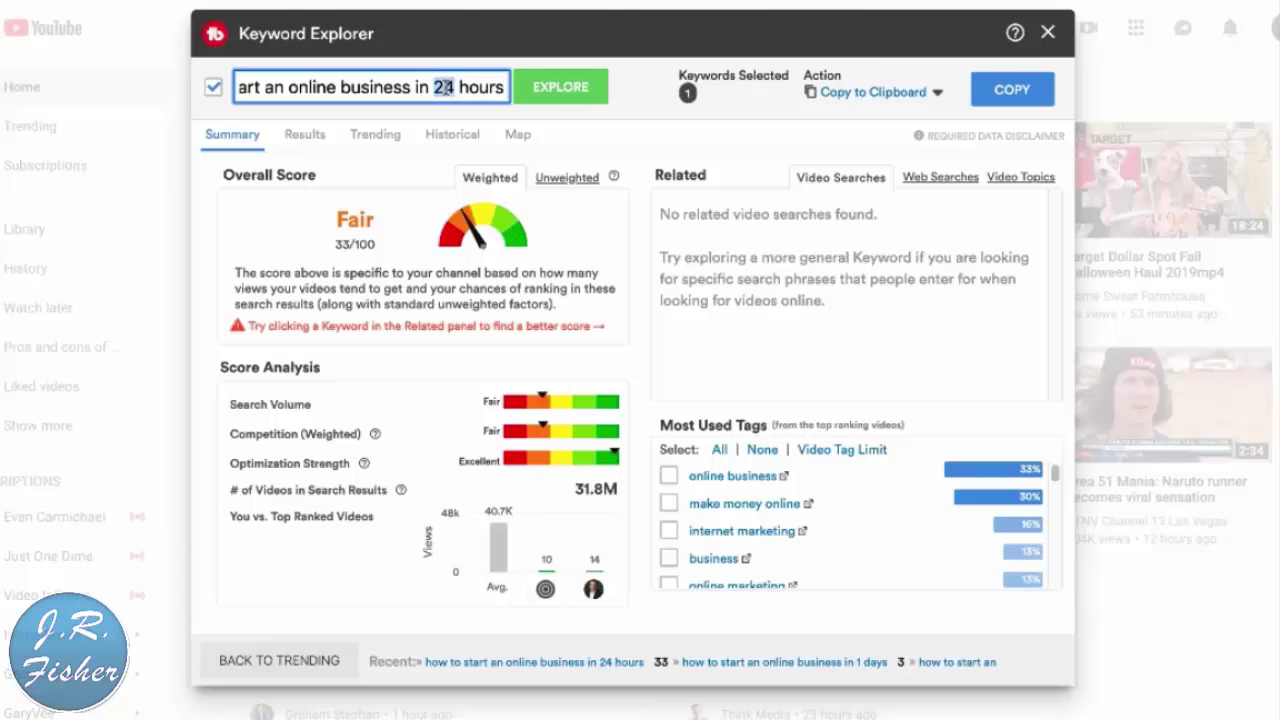
pyautogui.write('48')
pyautogui.press('Return')
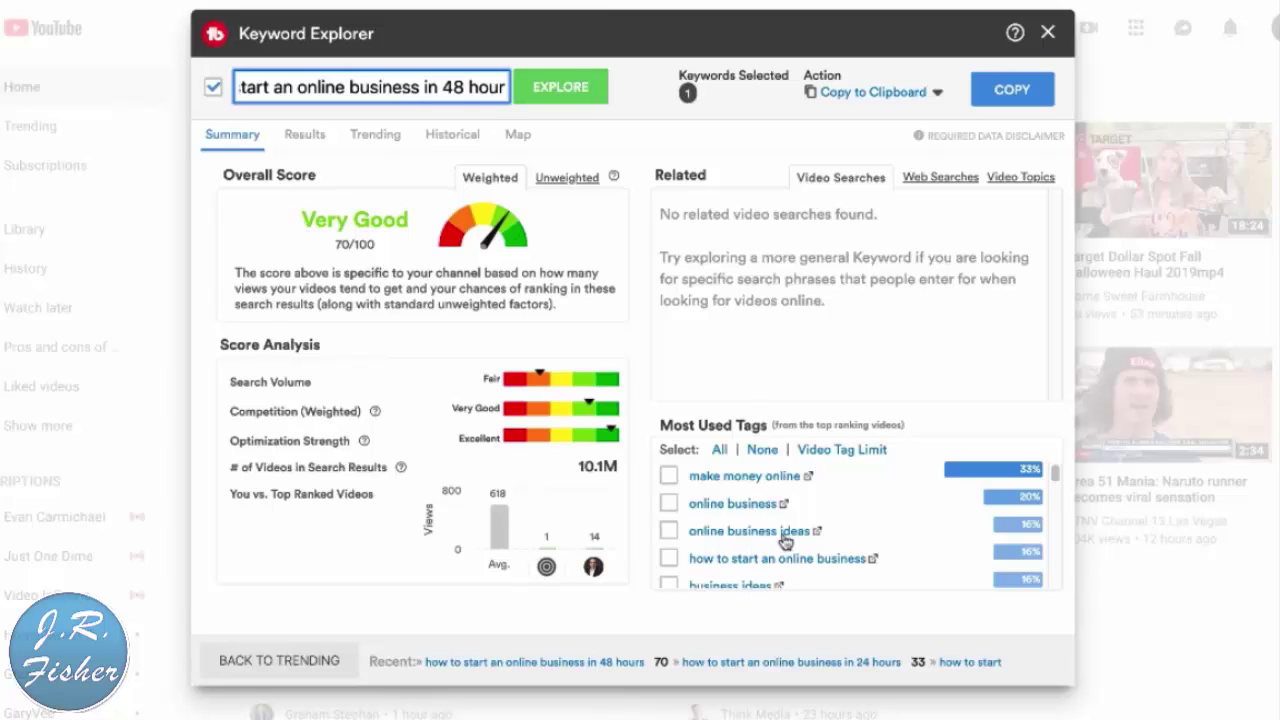
pyautogui.scroll(-2, 780, 540)
pyautogui.scroll(-1, 785, 540)
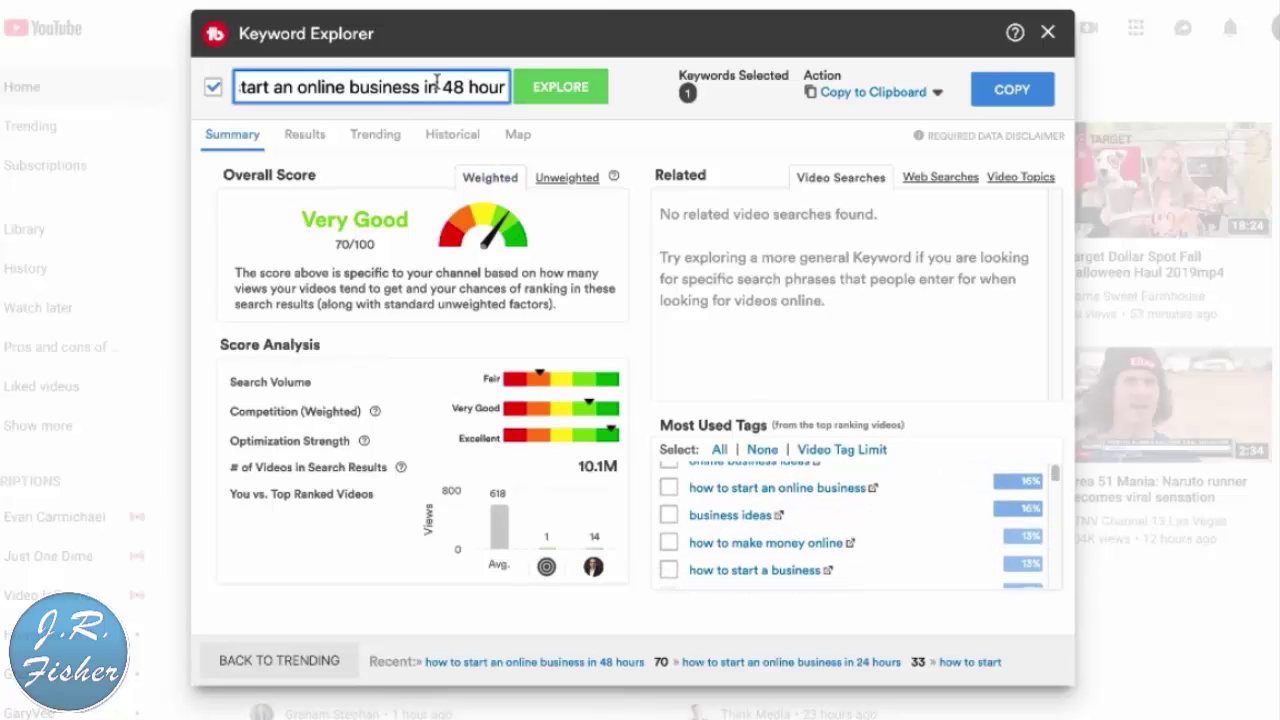